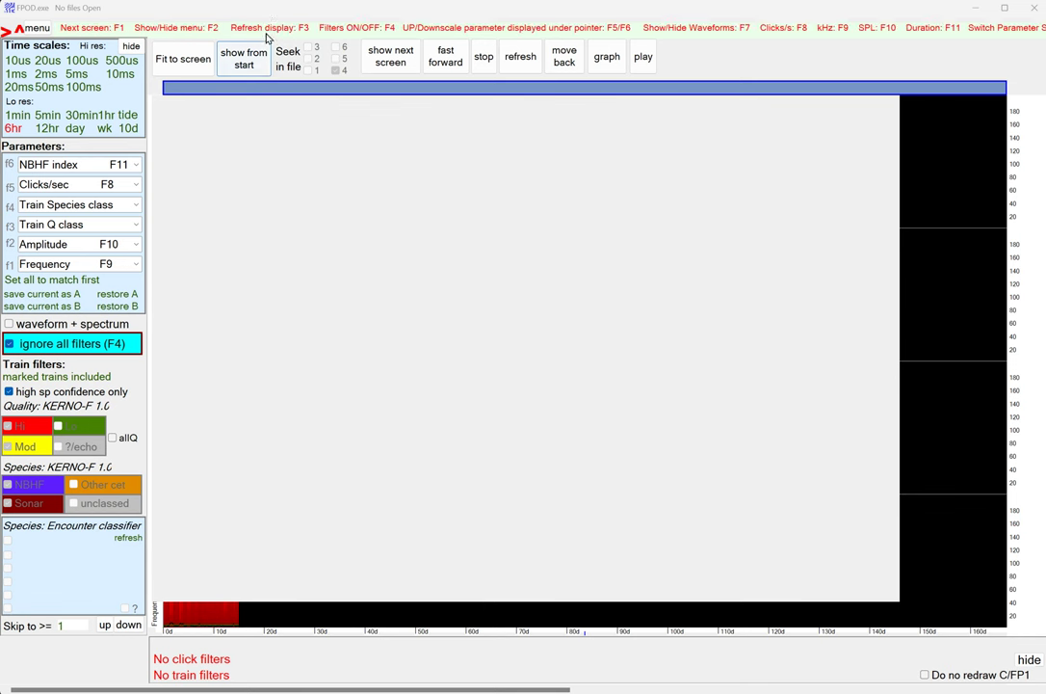
Step: Set F-POD to ignore all filters (F4), fit the display to screen, and clear the No files Open bar
mouse_move(273, 19)
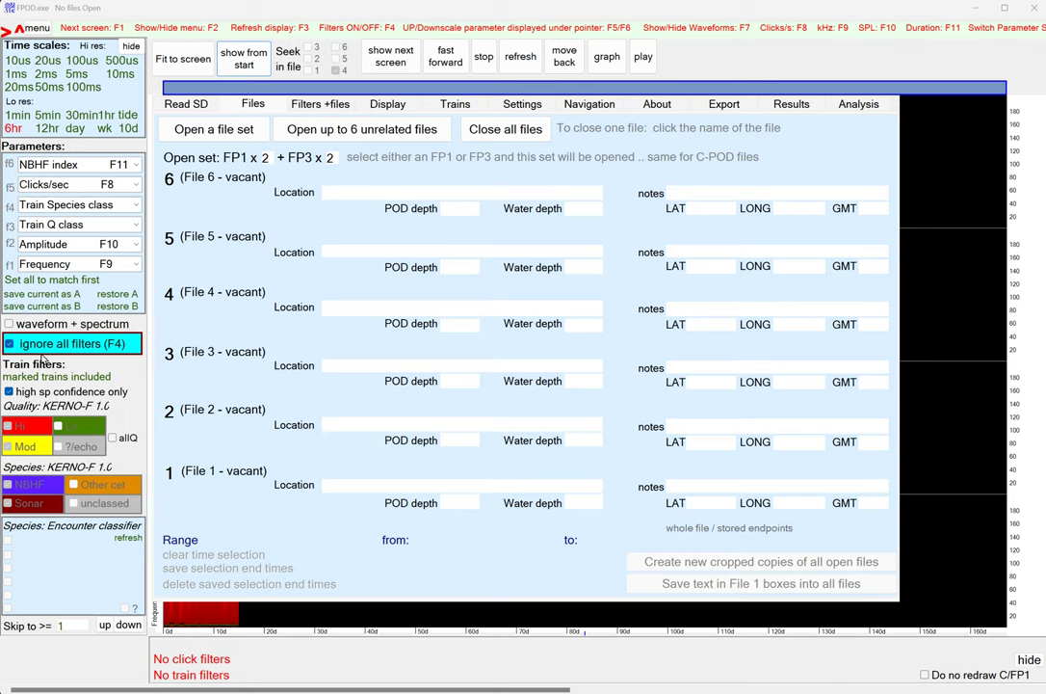
left_click(10, 344)
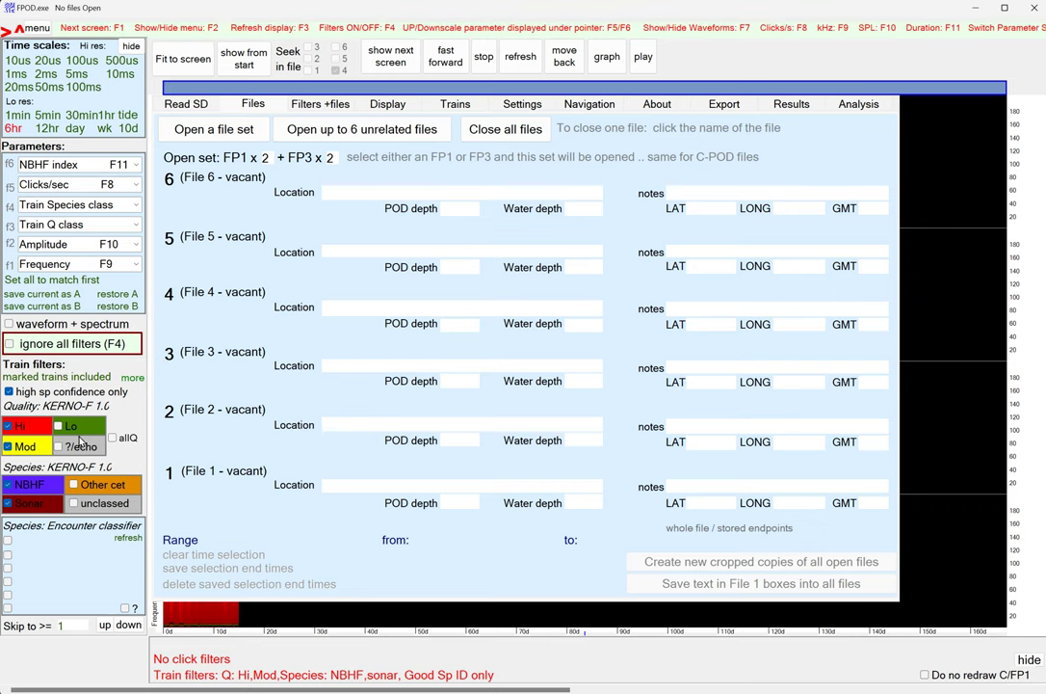
left_click(27, 345)
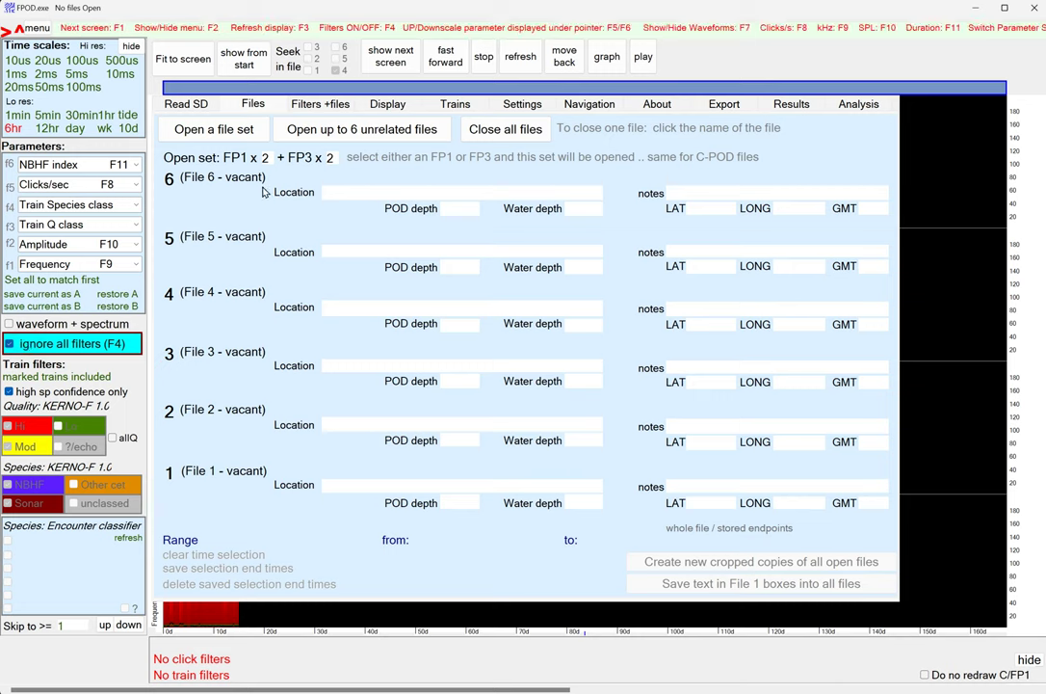
left_click(178, 63)
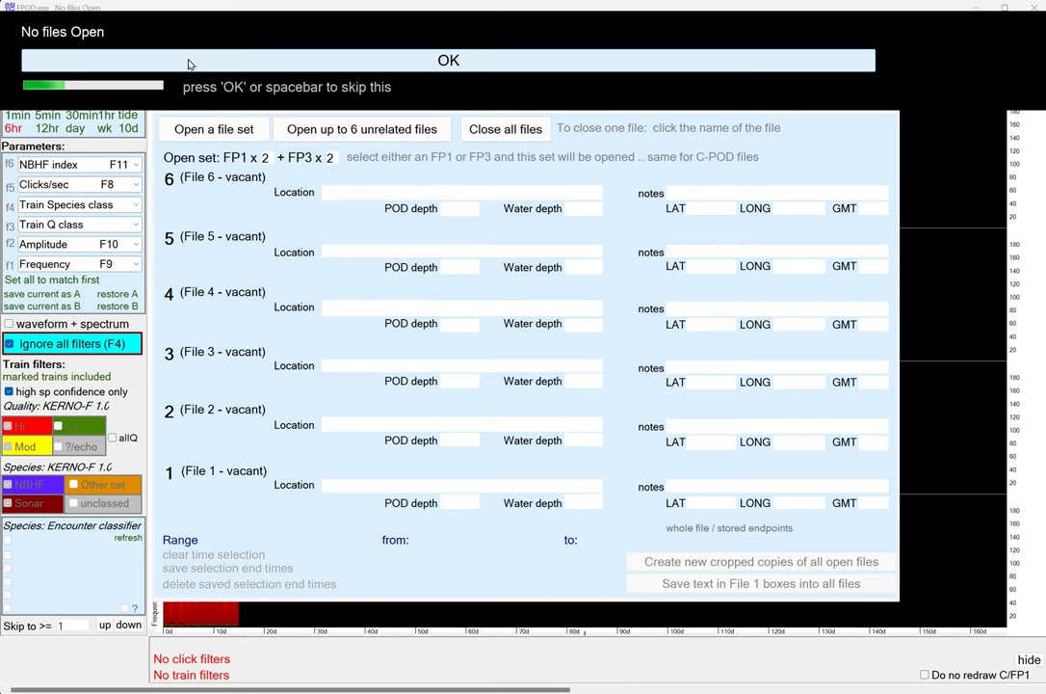
left_click(190, 61)
Step: Load the Tater Dhu 2019 09 08 FPOD_6138 file0.FP3 file set, fit it to screen, and show it from the start
left_click(215, 136)
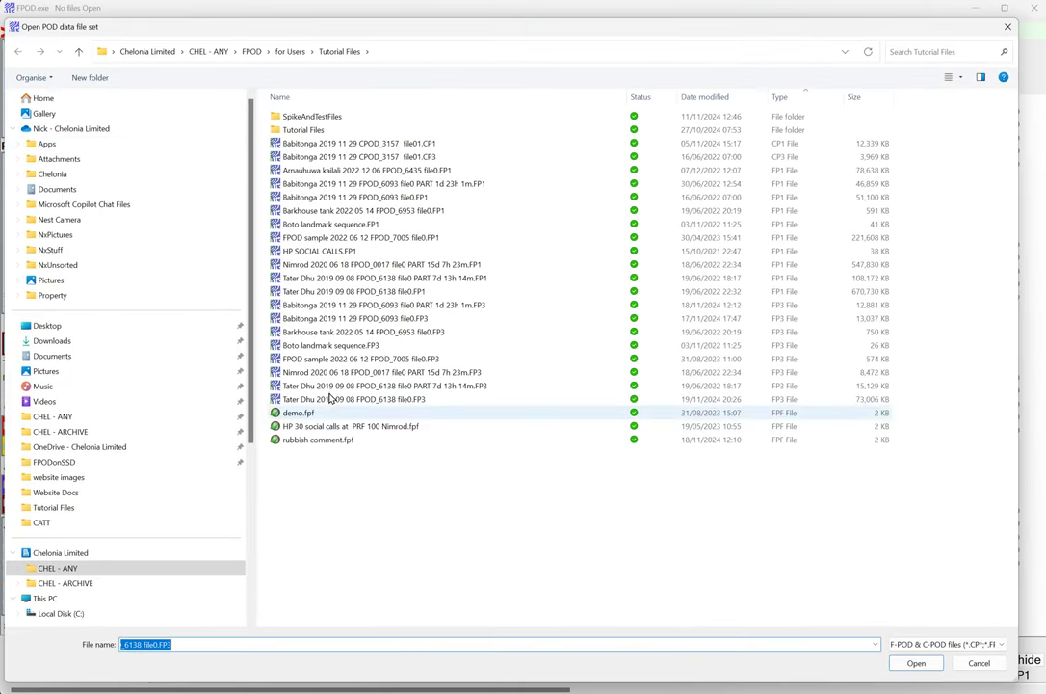
left_click(334, 399)
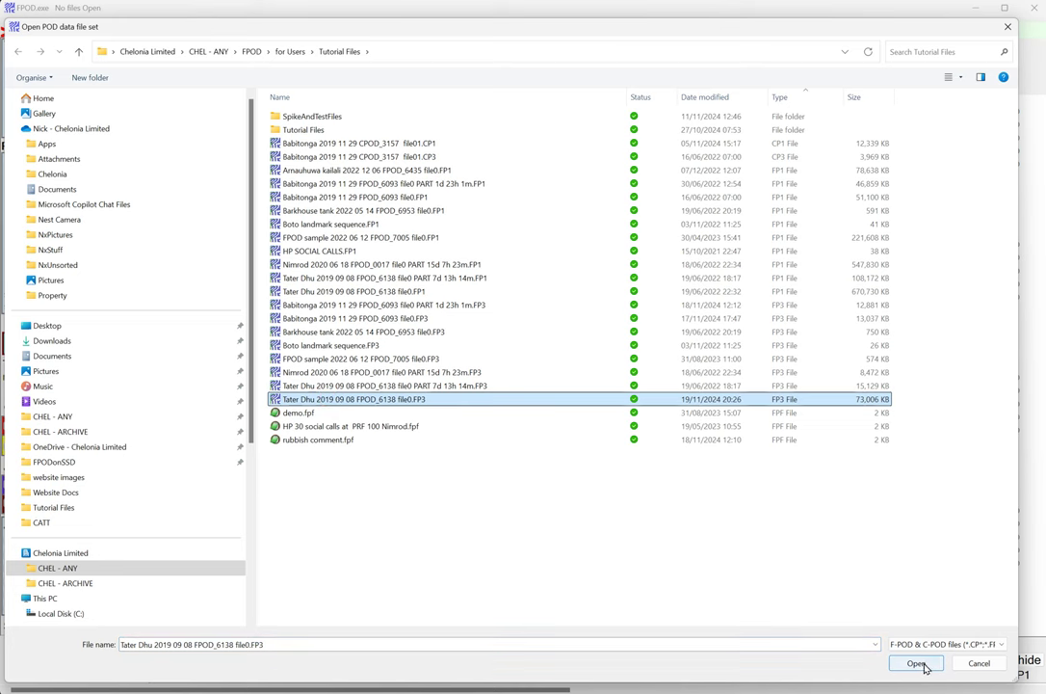
left_click(915, 663)
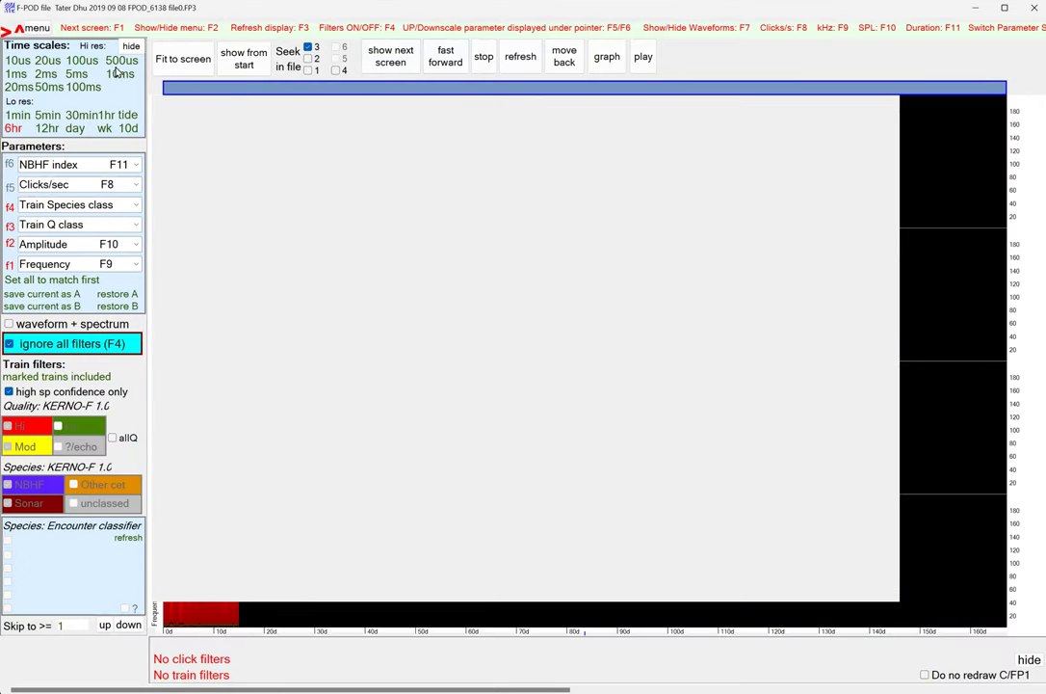
left_click(183, 60)
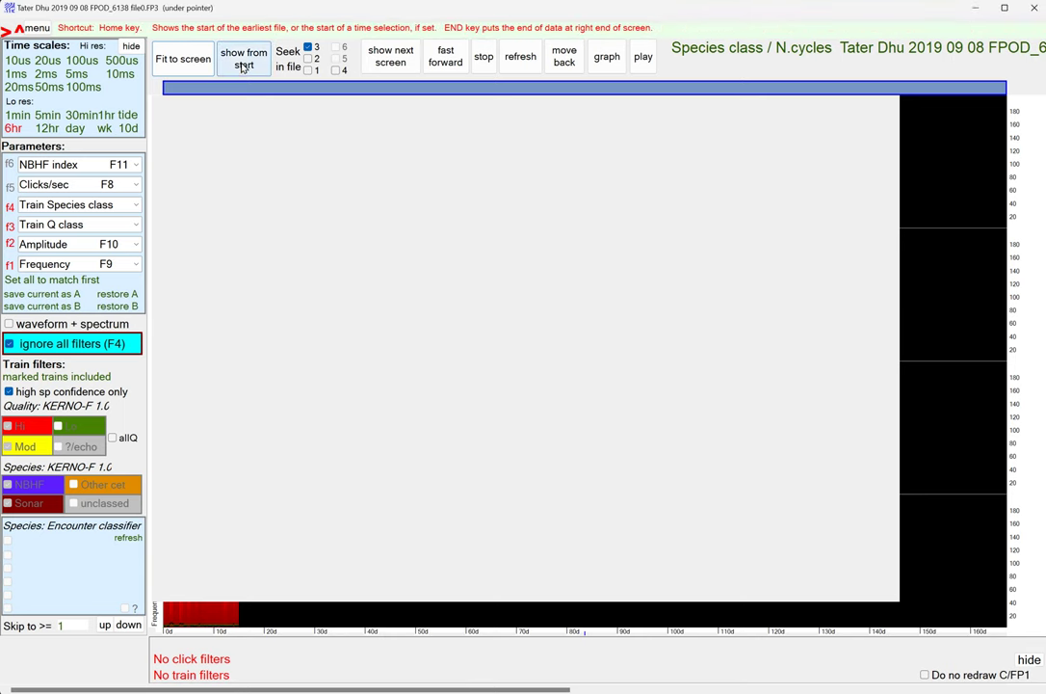
left_click(243, 65)
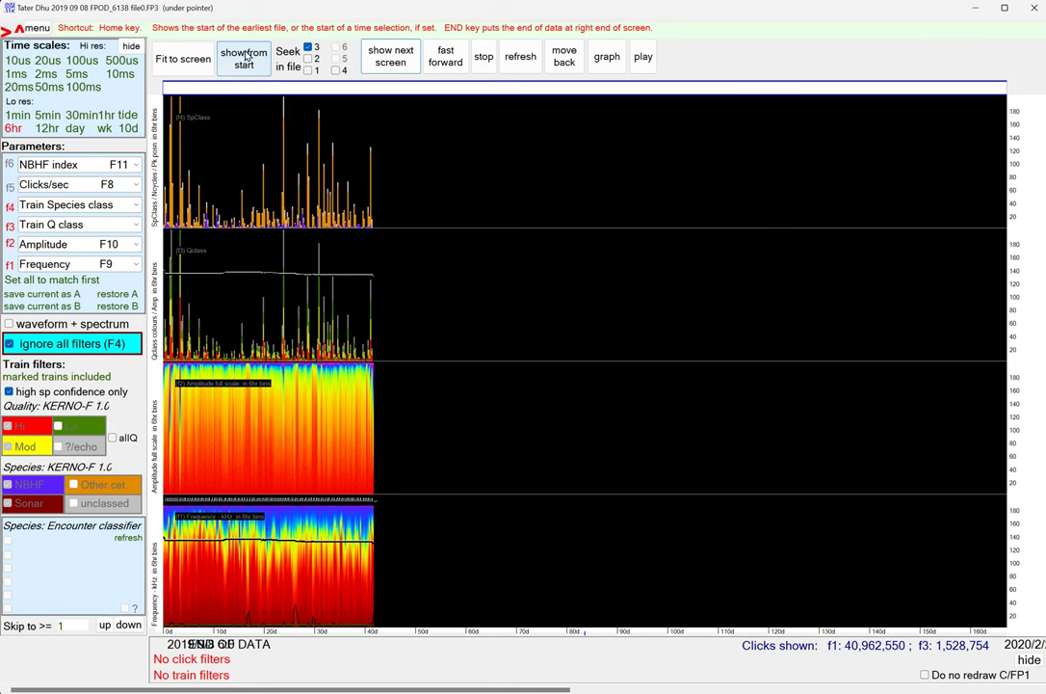
key("F2")
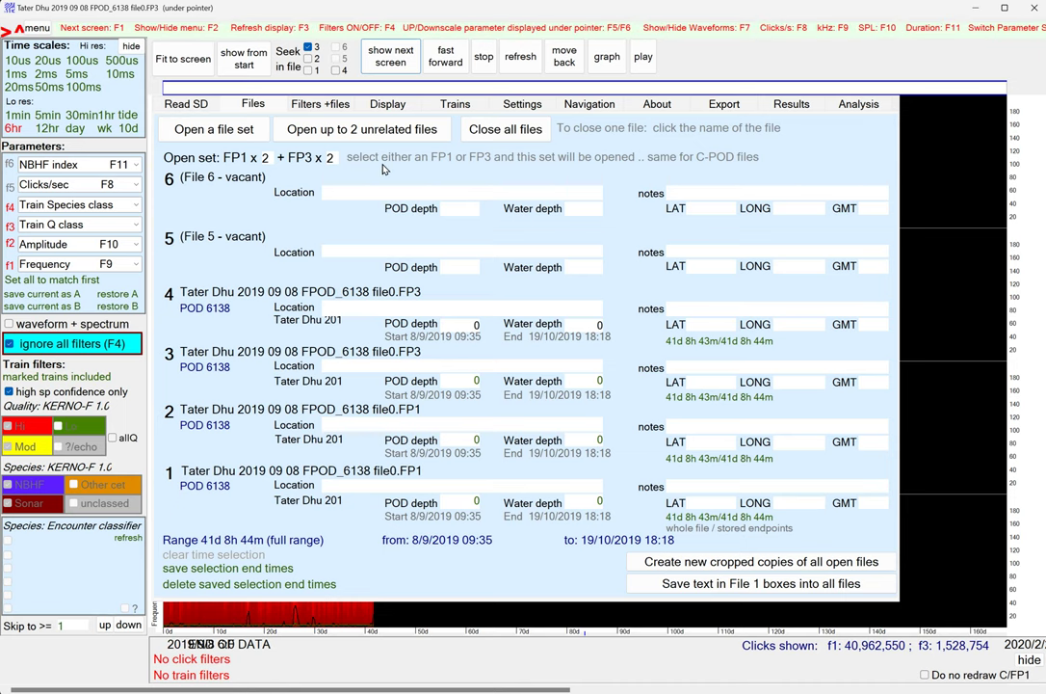
key("F2")
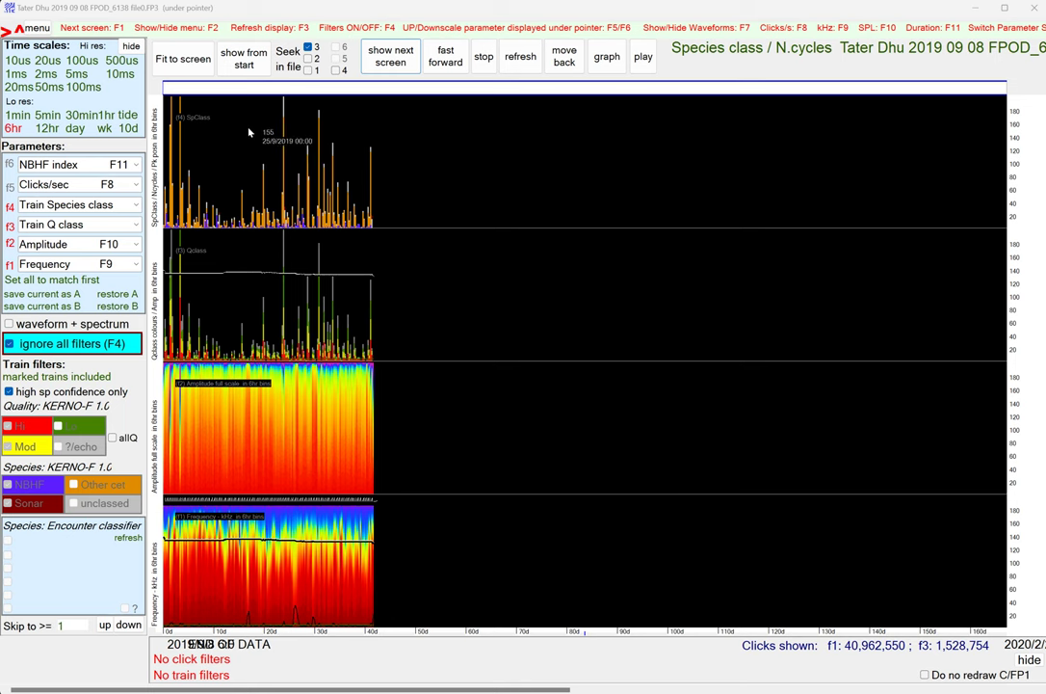
Step: Show the classification warnings for the Tater Dhu FP3 file from the Filters +files page
key("F2")
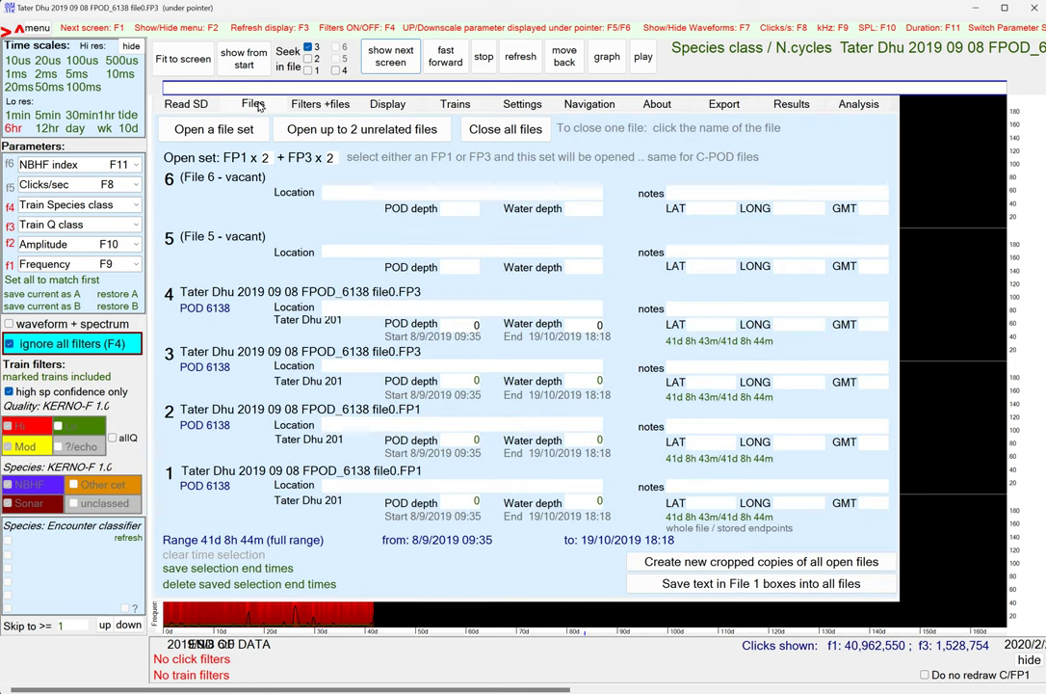
left_click(319, 105)
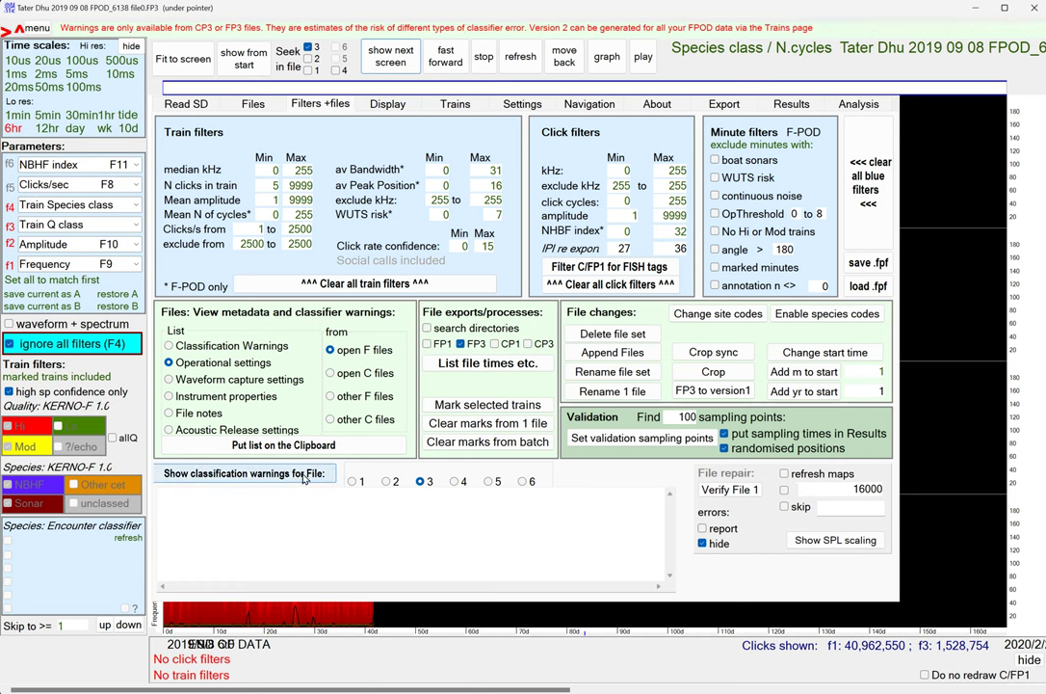
left_click(354, 482)
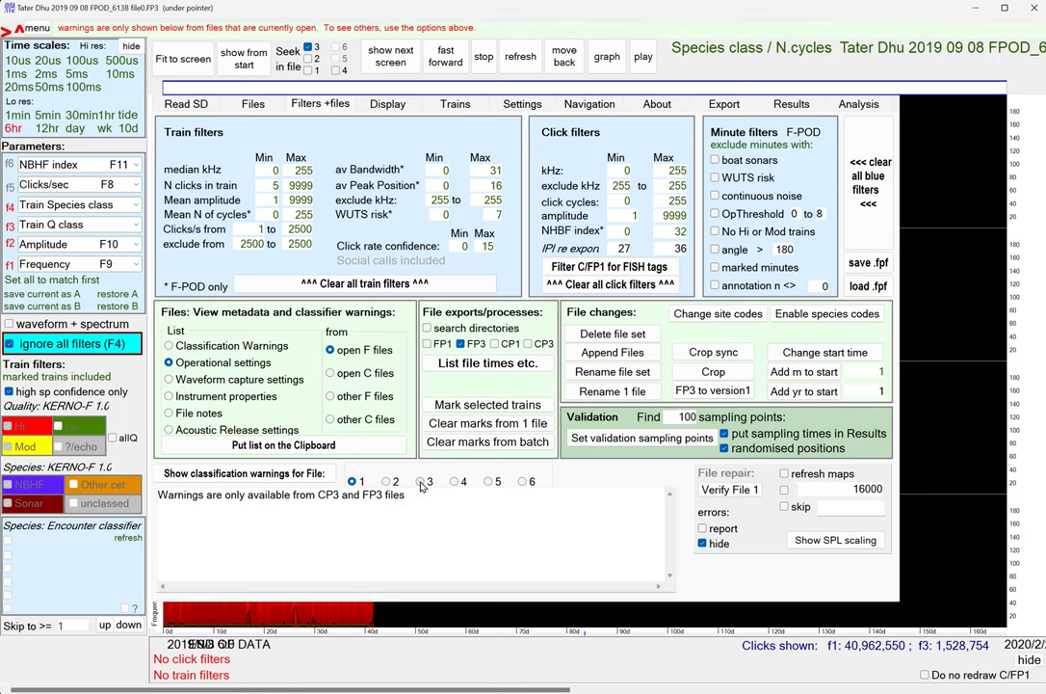
left_click(421, 482)
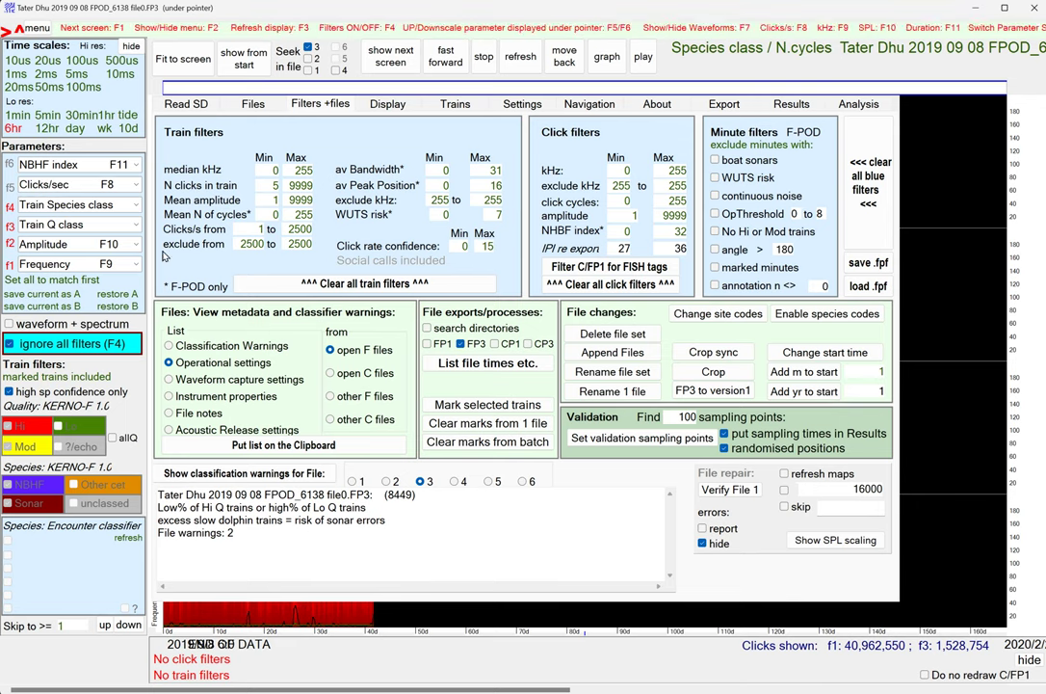
Step: Close the Filters +files menu to return to the four Tater Dhu plots
key("F2")
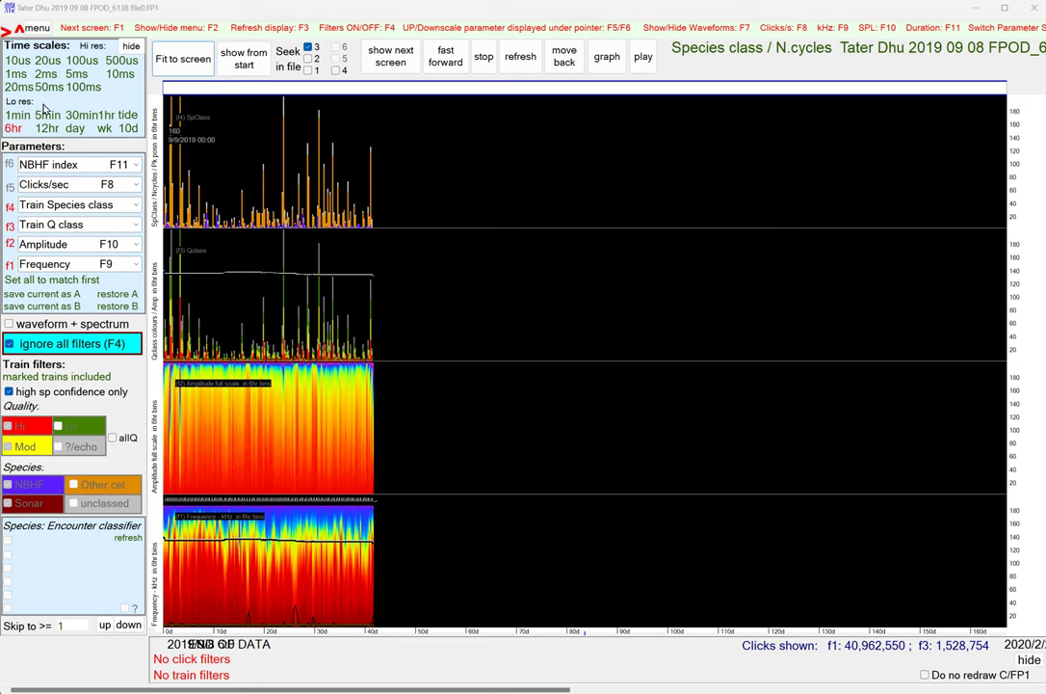
Step: Redraw the Tater Dhu plots from the 8/9/2019 file start in 1-minute bins
left_click(241, 61)
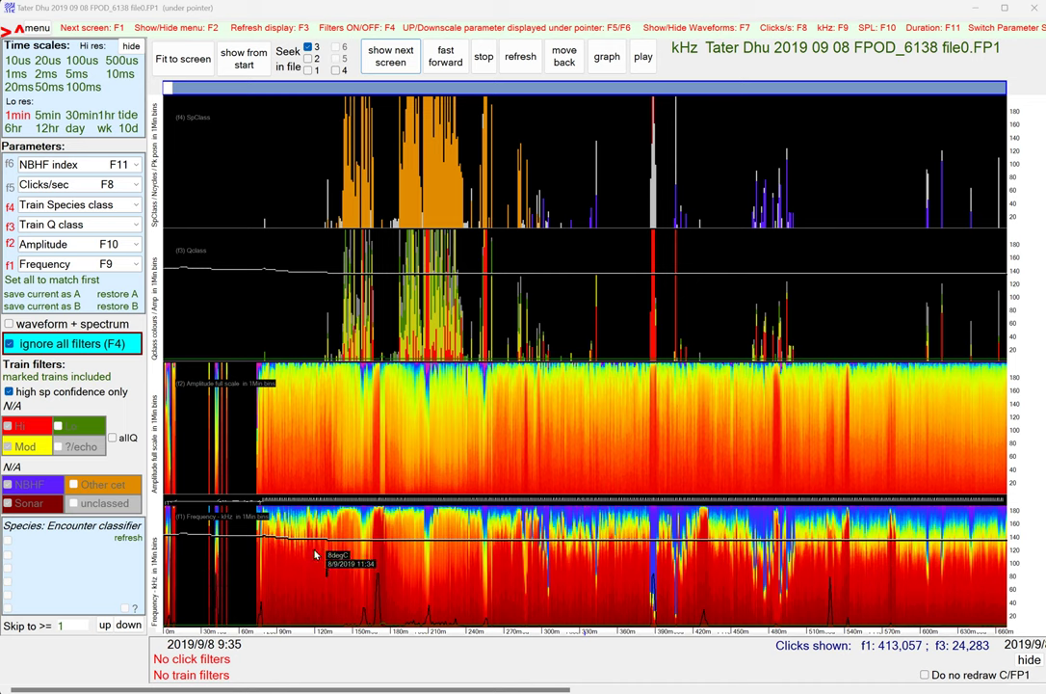
key("End")
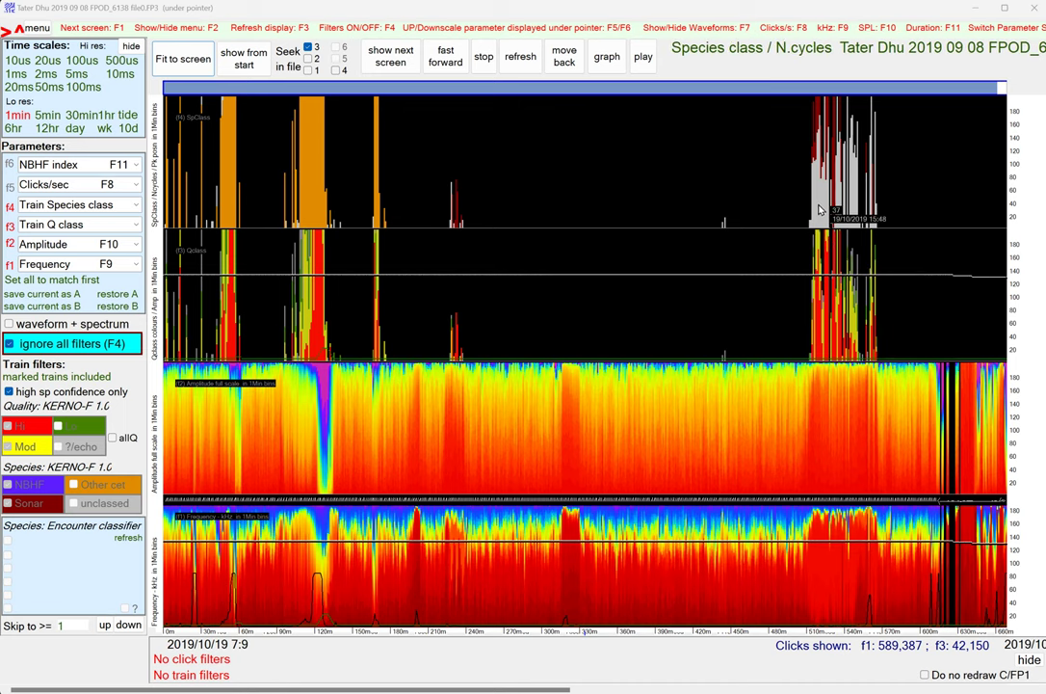
Step: Zoom to 100 ms resolution on the 15:46:19 activity of 19/10/2019
left_click(820, 209)
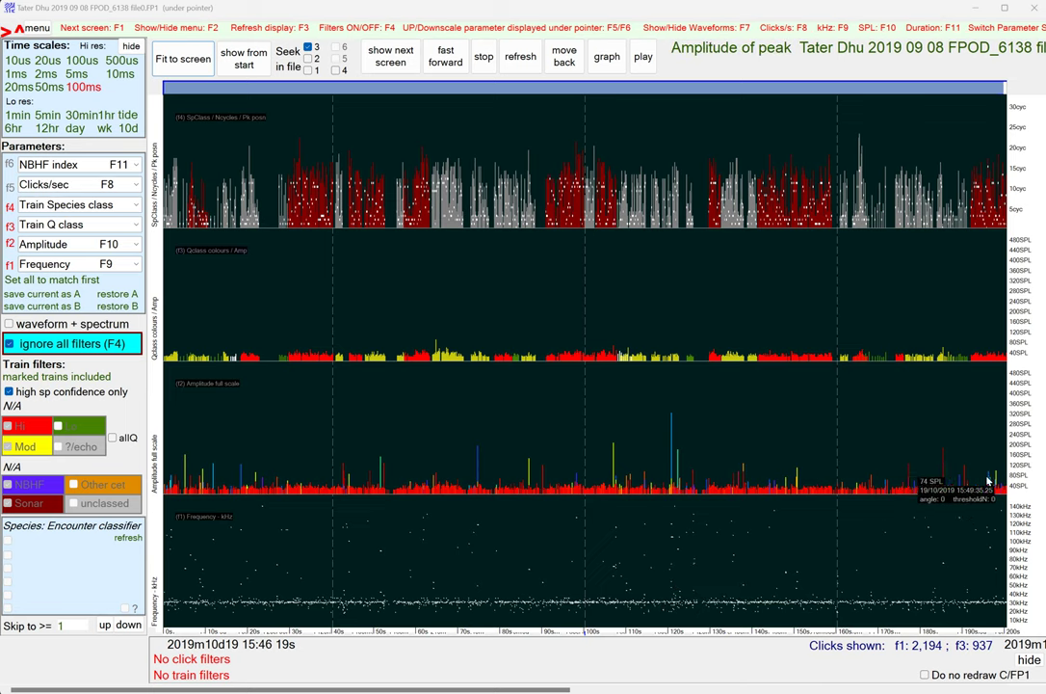
Step: Replot the f2 amplitude panel as N of cycles per click
left_click(136, 245)
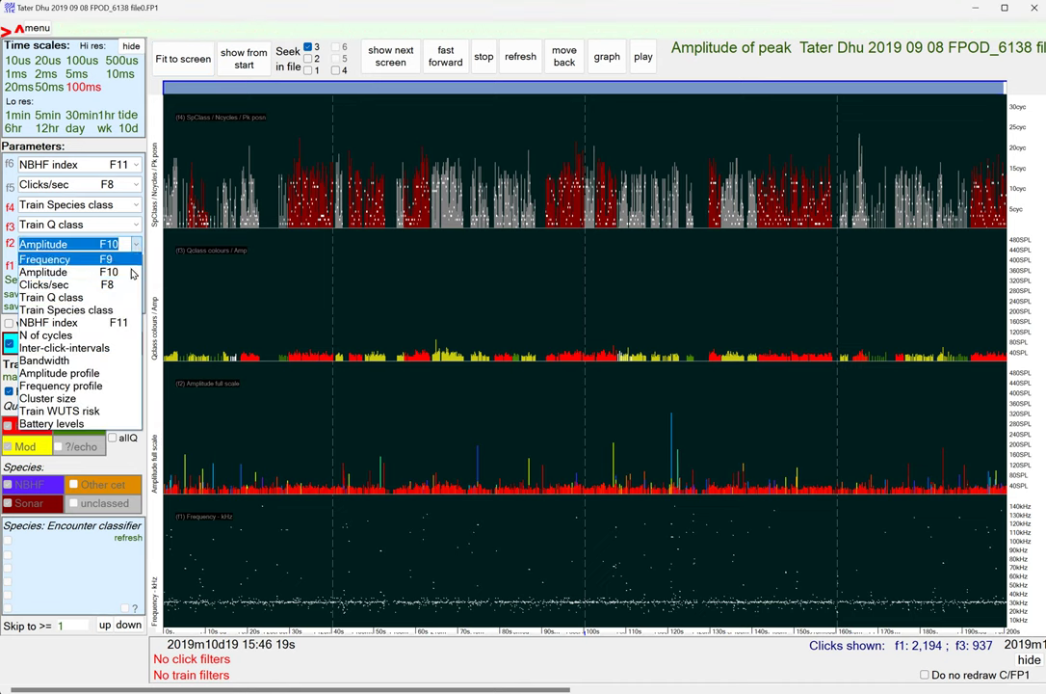
left_click(118, 341)
left_click(536, 72)
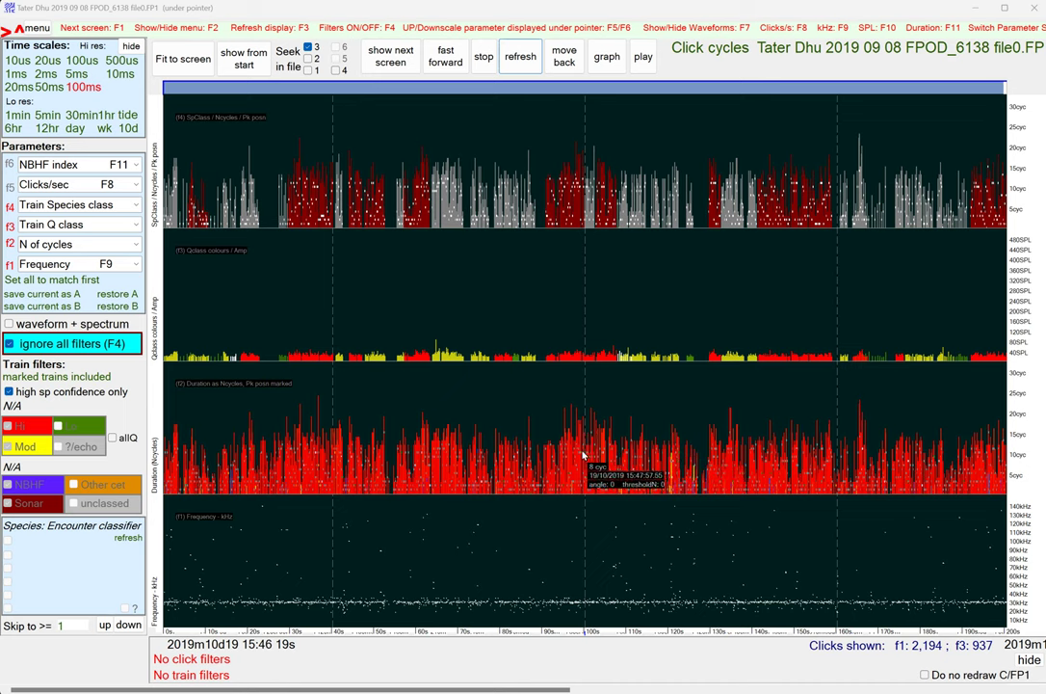
Step: Replot the f1 frequency panel as Clicks/sec, scaled to 90 clicks per second
left_click(135, 265)
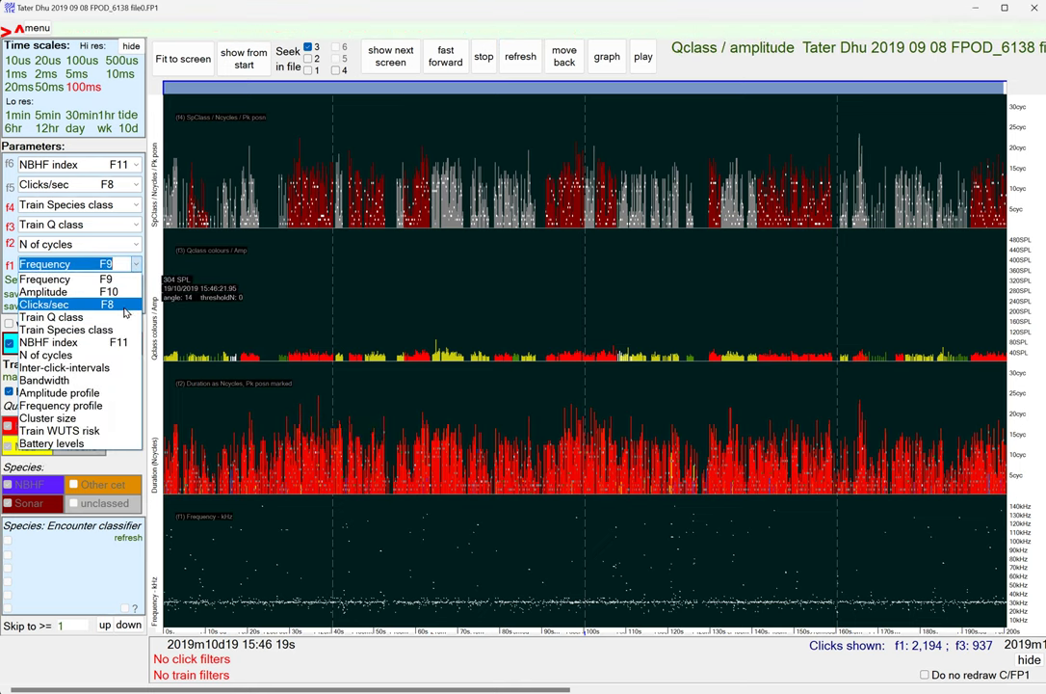
left_click(125, 306)
left_click(522, 67)
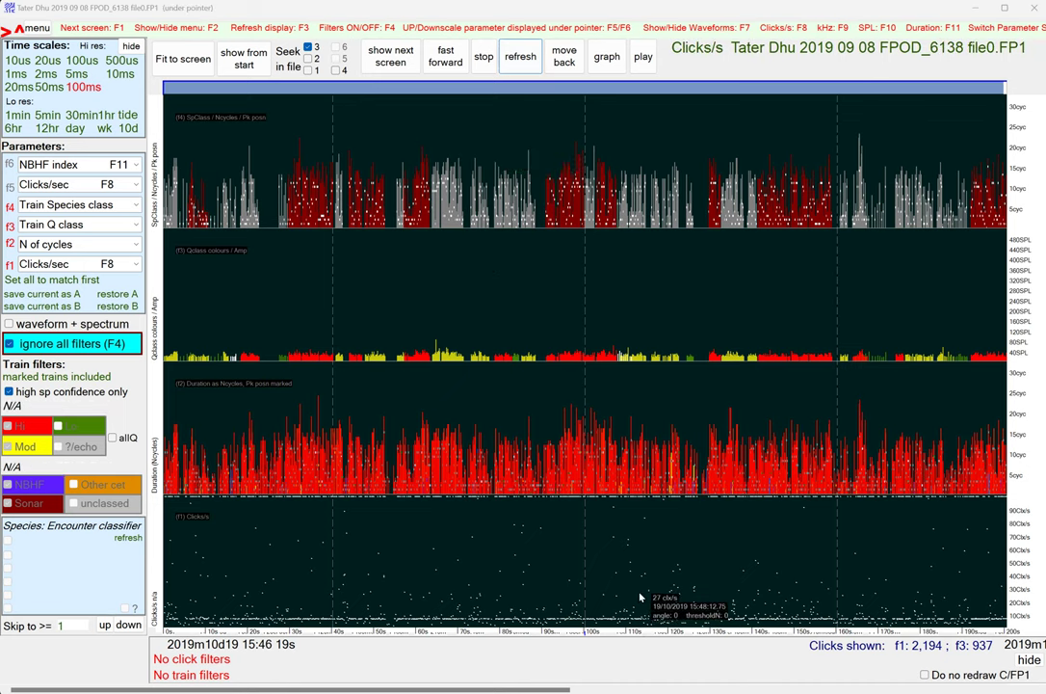
Step: Upscale the Clicks/s panel to about 20 per second, scroll back two screens, and switch to 1-minute bins
key("F5")
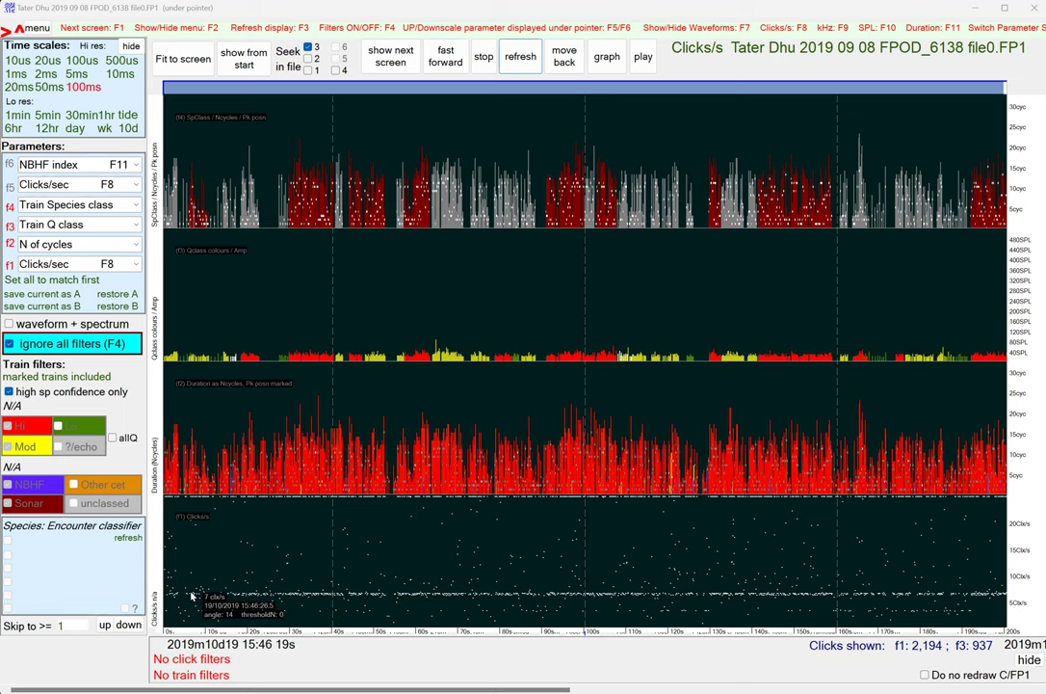
scroll(362, 584, "up", 1)
scroll(351, 590, "up", 1)
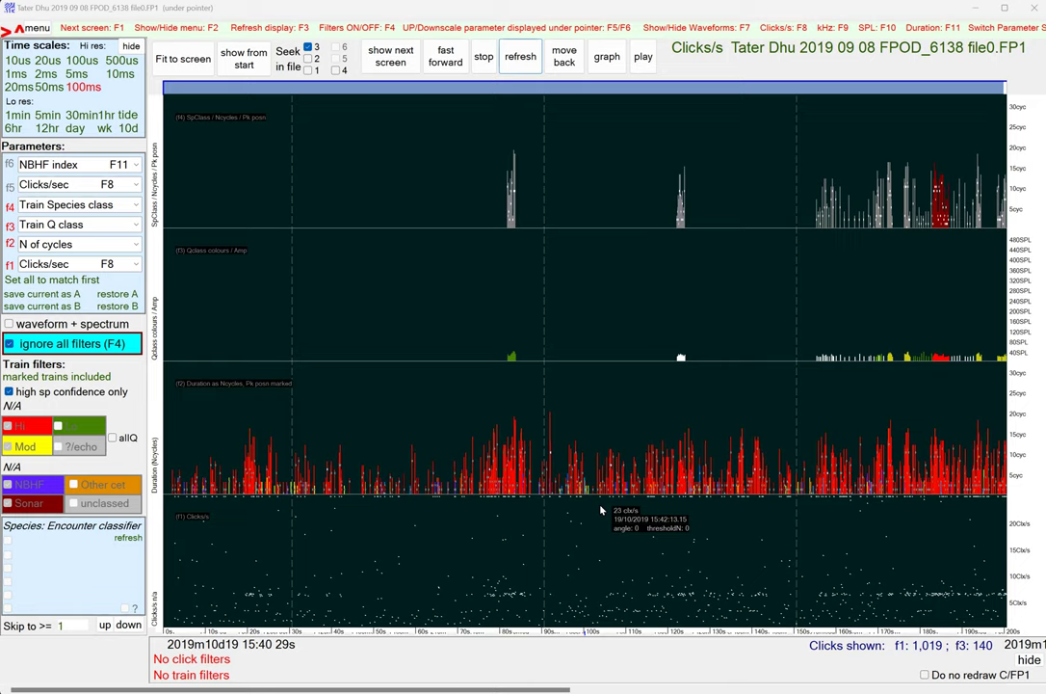
key("Down")
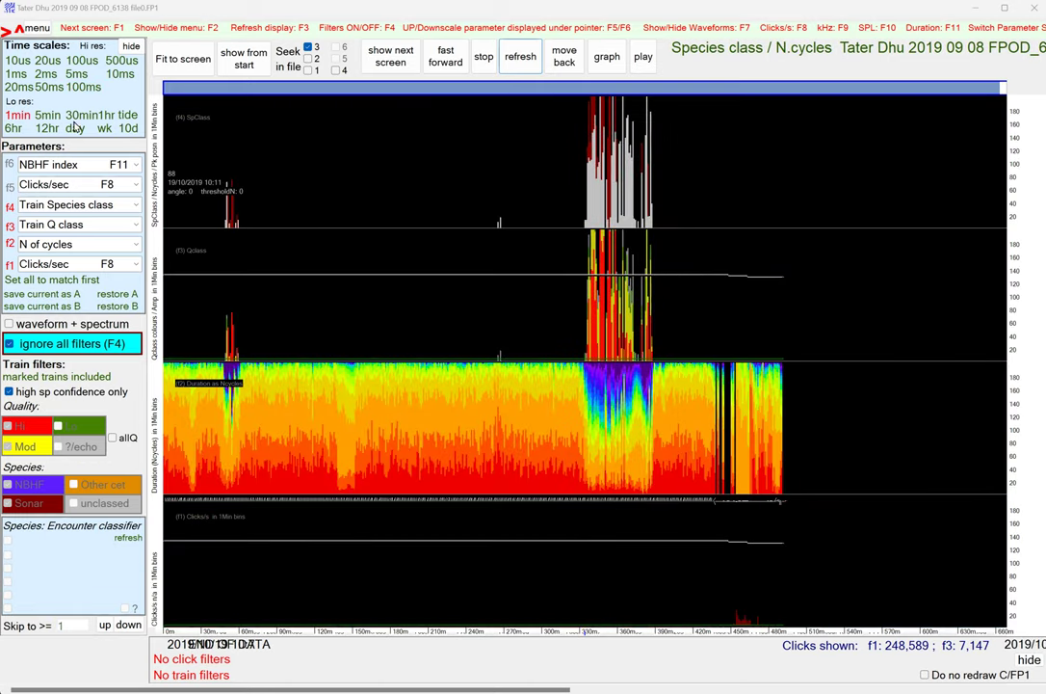
Step: Show the file from its start in 5-minute bins, then advance two screens to 2019/9/13 1:05
left_click(47, 115)
left_click(244, 58)
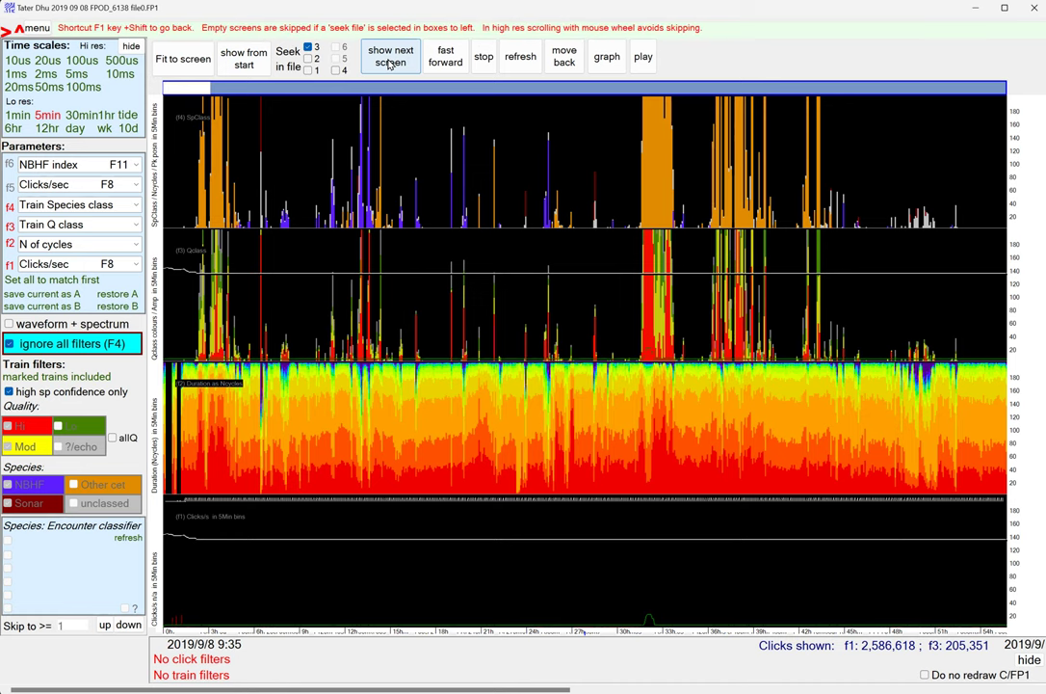
left_click(389, 64)
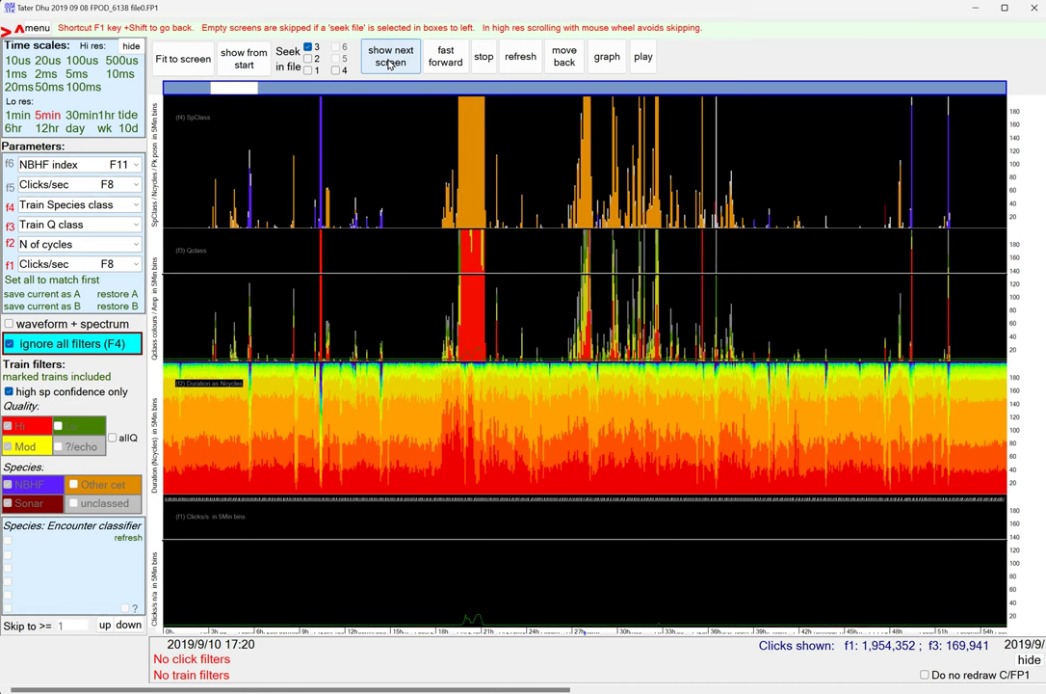
left_click(389, 64)
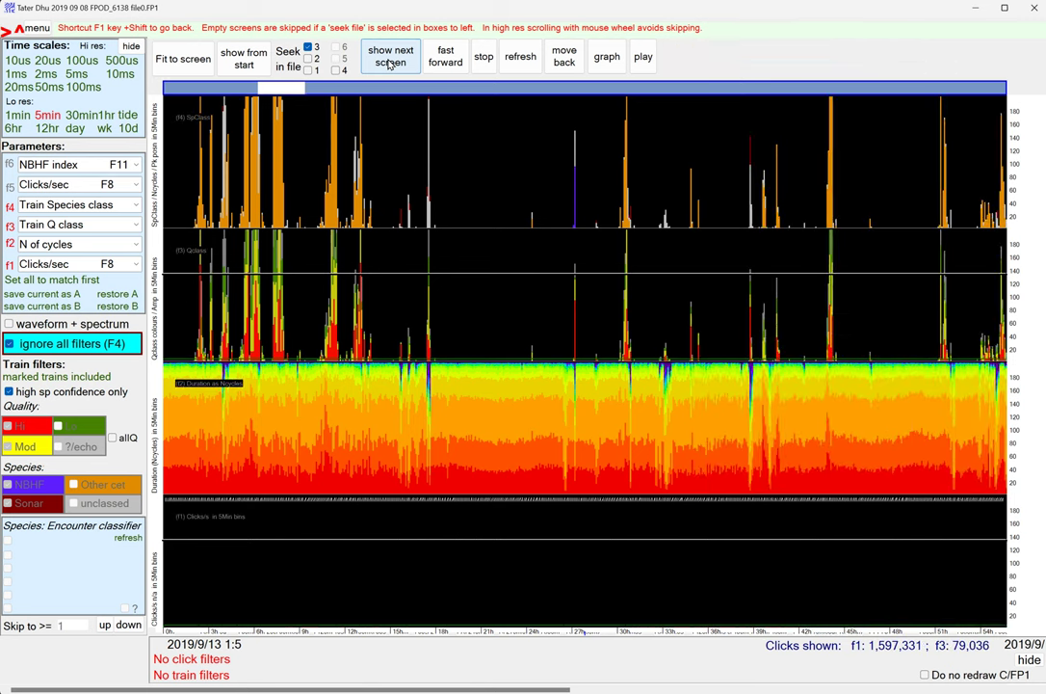
Step: Switch the bottom f1 panel's parameter to Amplitude F10 and refresh the plots
left_click(137, 266)
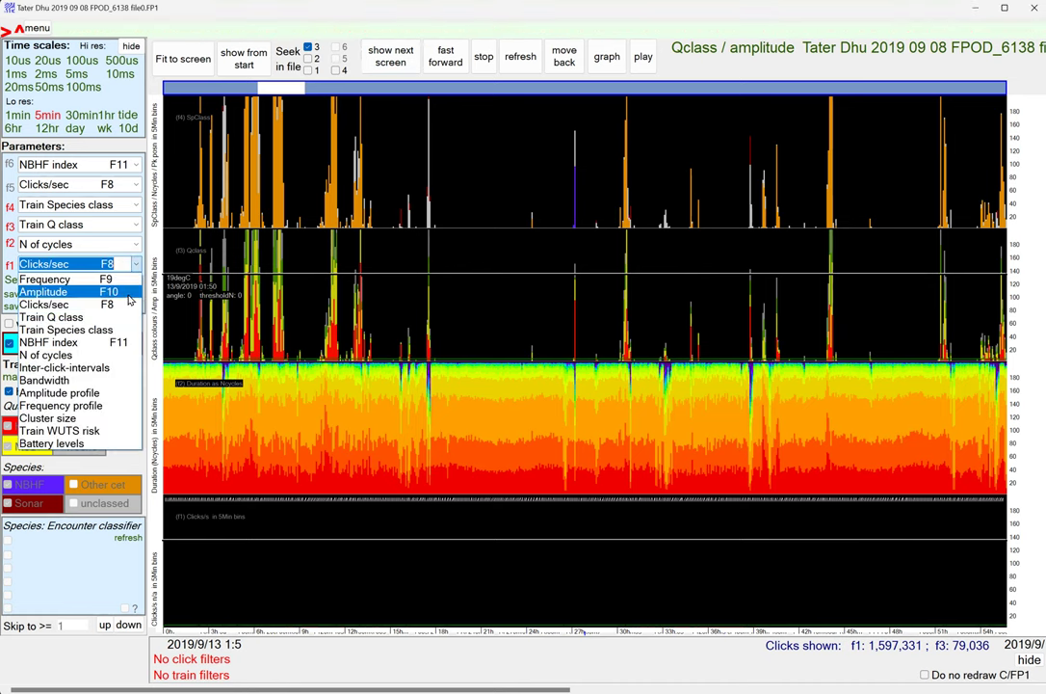
left_click(126, 293)
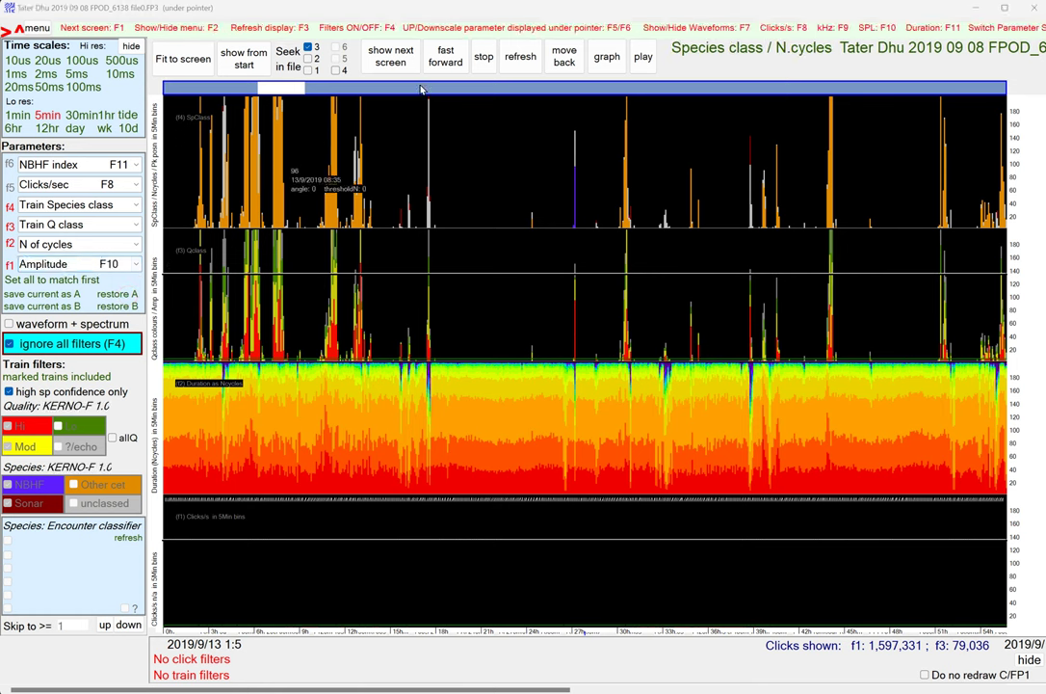
left_click(518, 61)
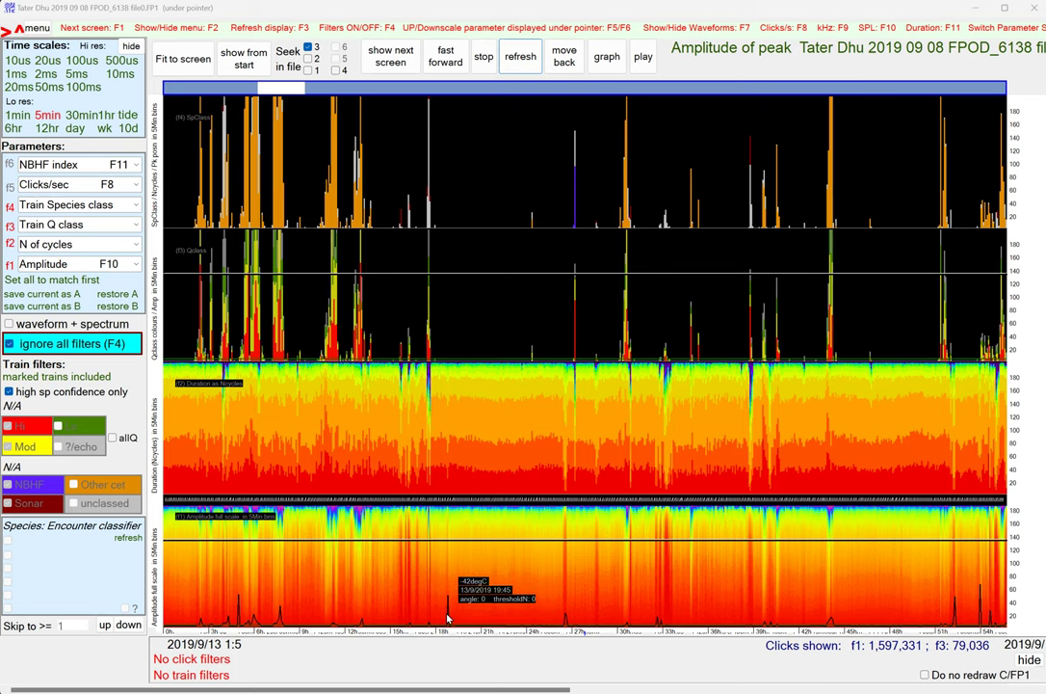
Step: Zoom from 1-minute bins to 100ms on the amplitude peak, restart at 19:52:34, then return to 1-minute bins
left_click(447, 617)
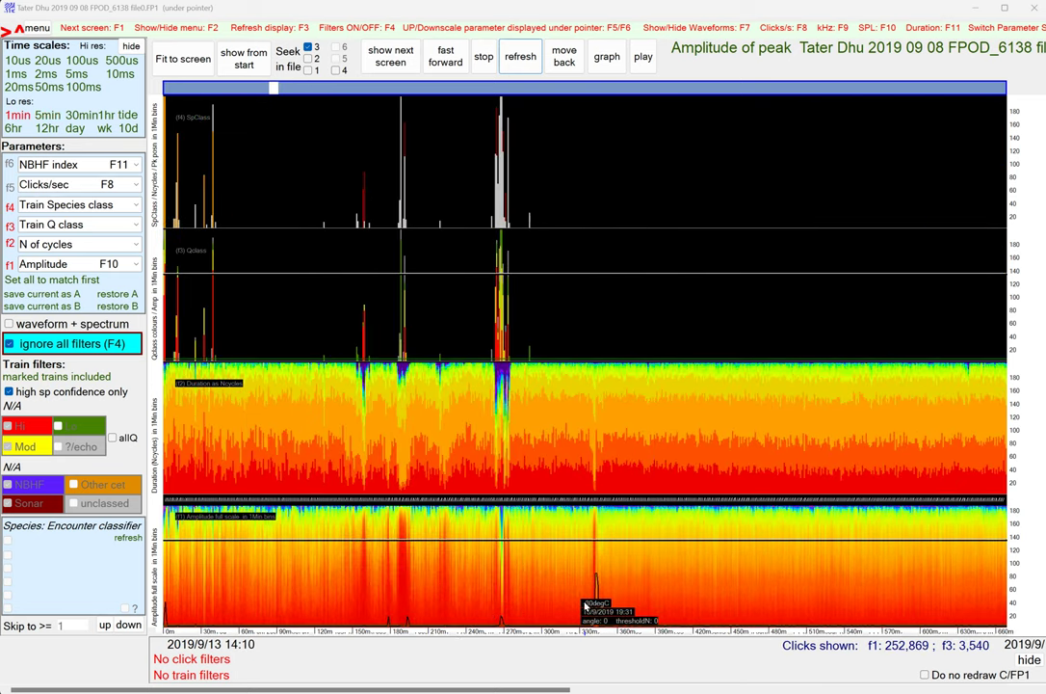
left_click(596, 610)
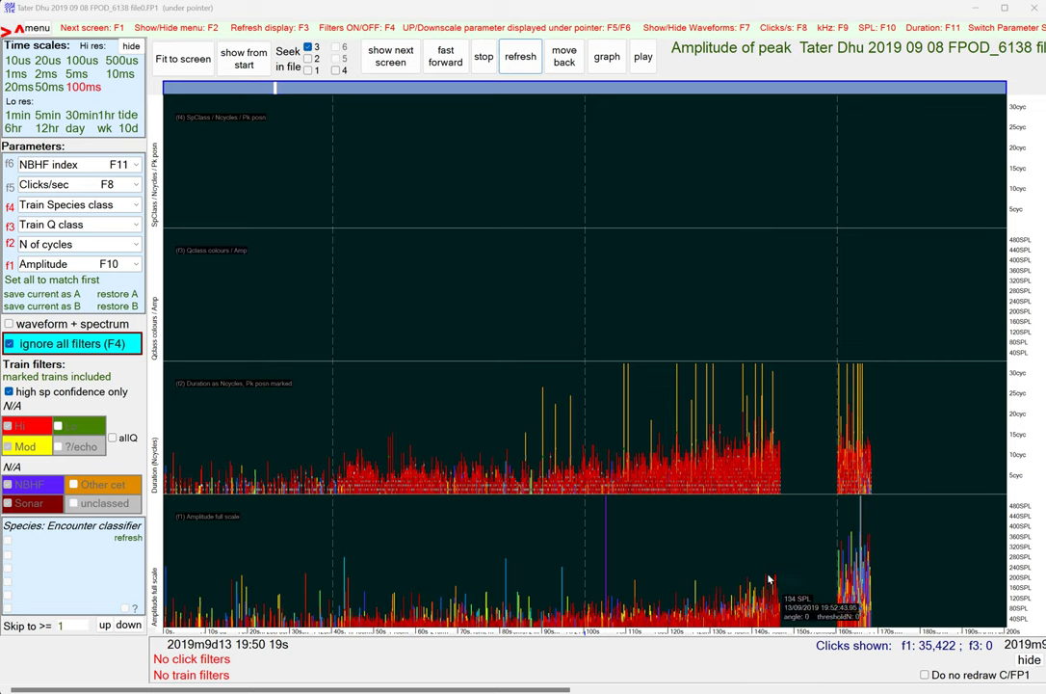
left_click(732, 467)
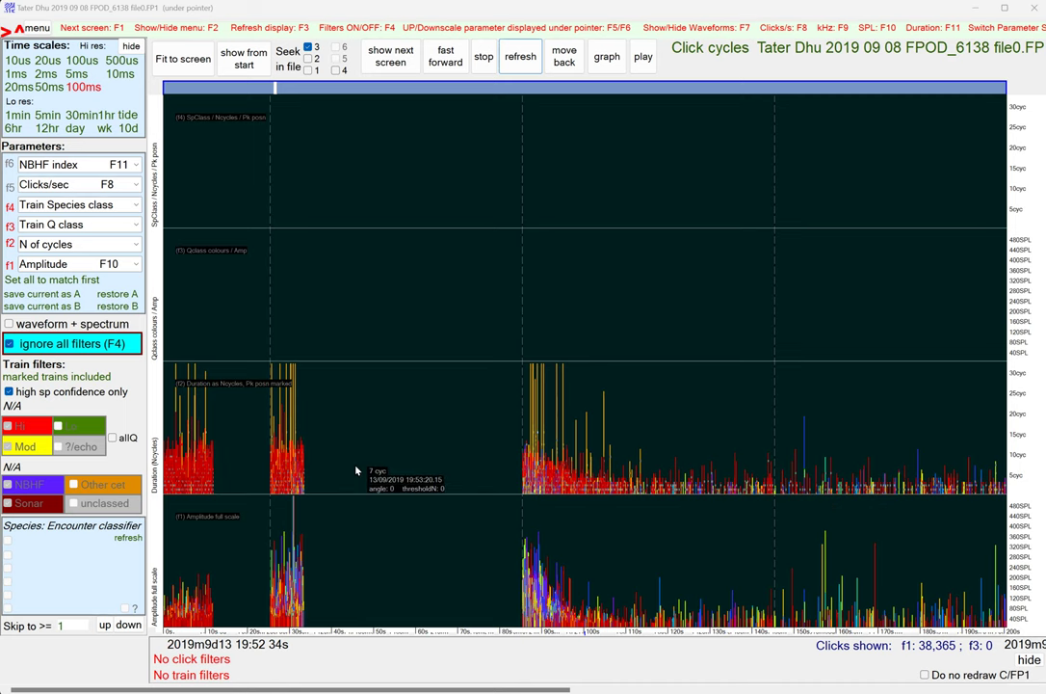
scroll(391, 441, "down", 1)
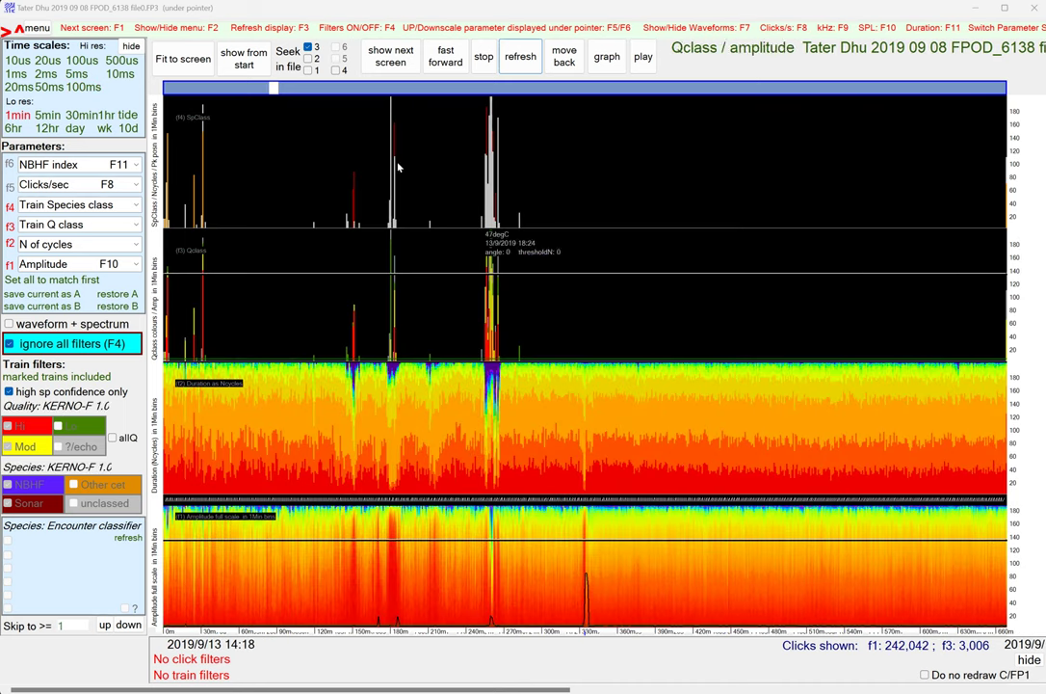
Step: Page forward three 1-minute screens, then zoom to 100ms resolution on the spike near 05:18 on 15 September
left_click(393, 59)
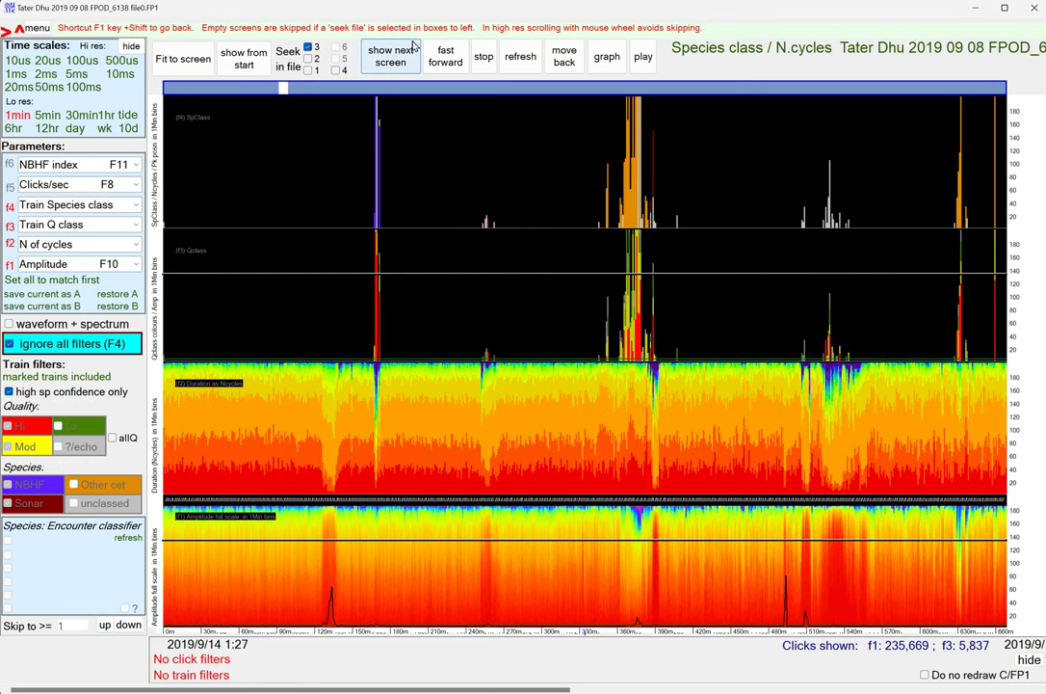
left_click(390, 57)
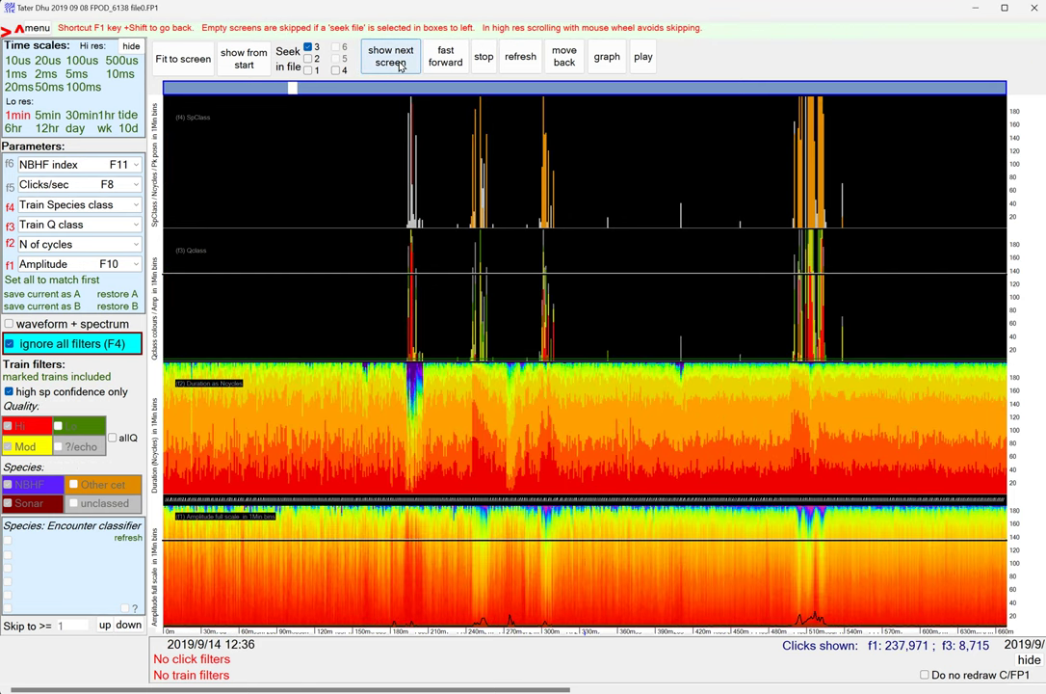
left_click(400, 64)
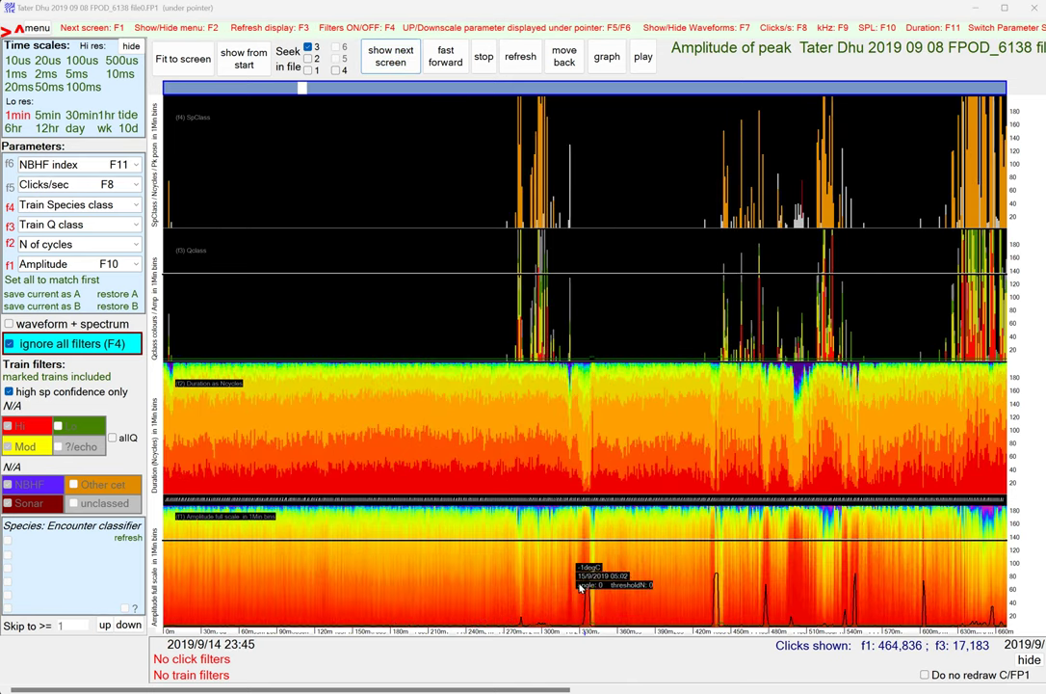
mouse_move(583, 617)
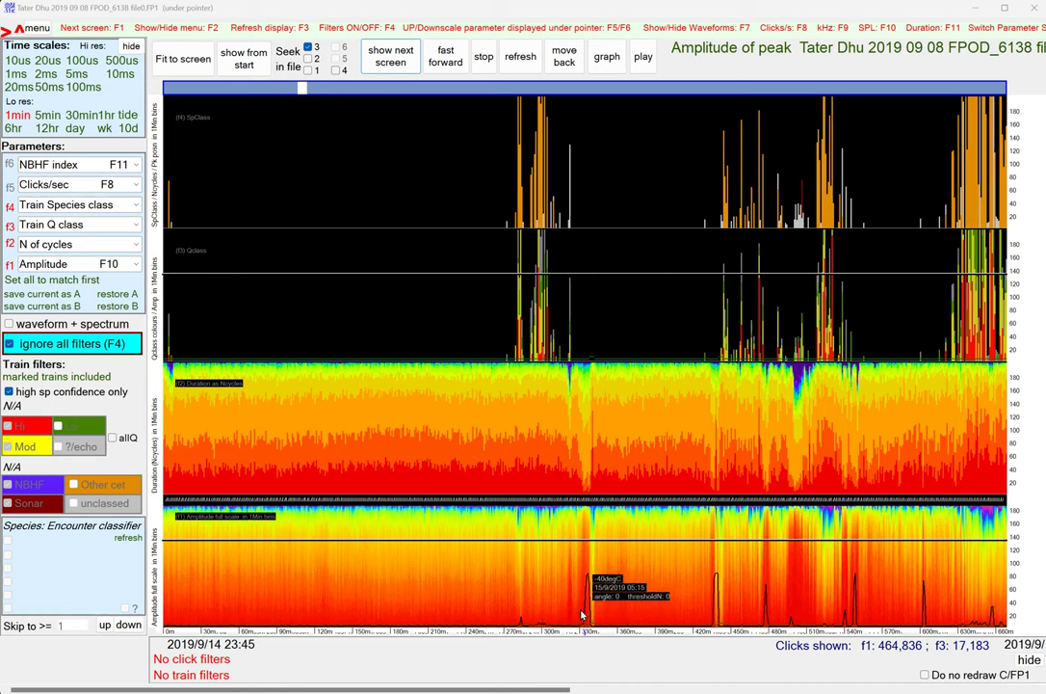
left_click(587, 614)
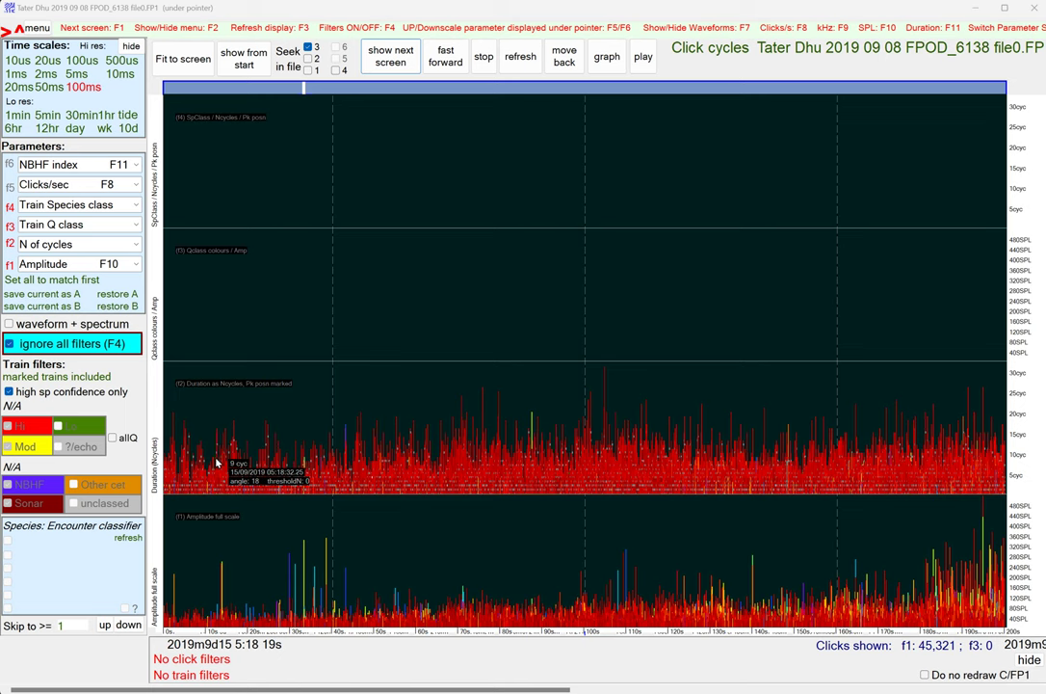
Step: Go back one screen, set Seek to 1 instead of 3, and step forward two screens to 05:21
scroll(216, 463, "up", 1)
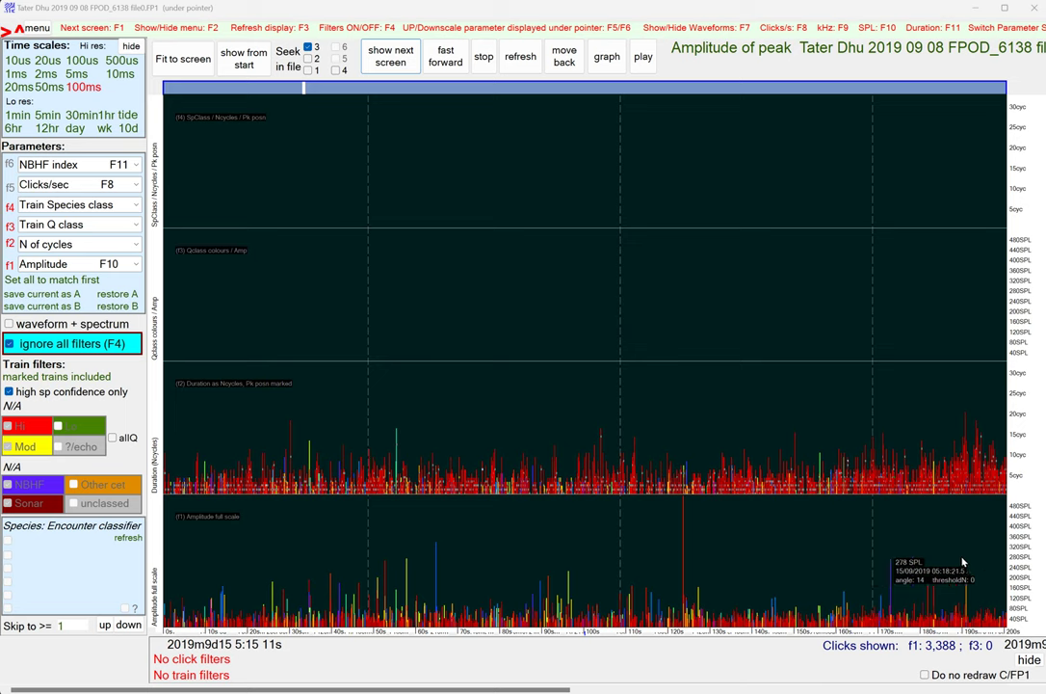
left_click(308, 71)
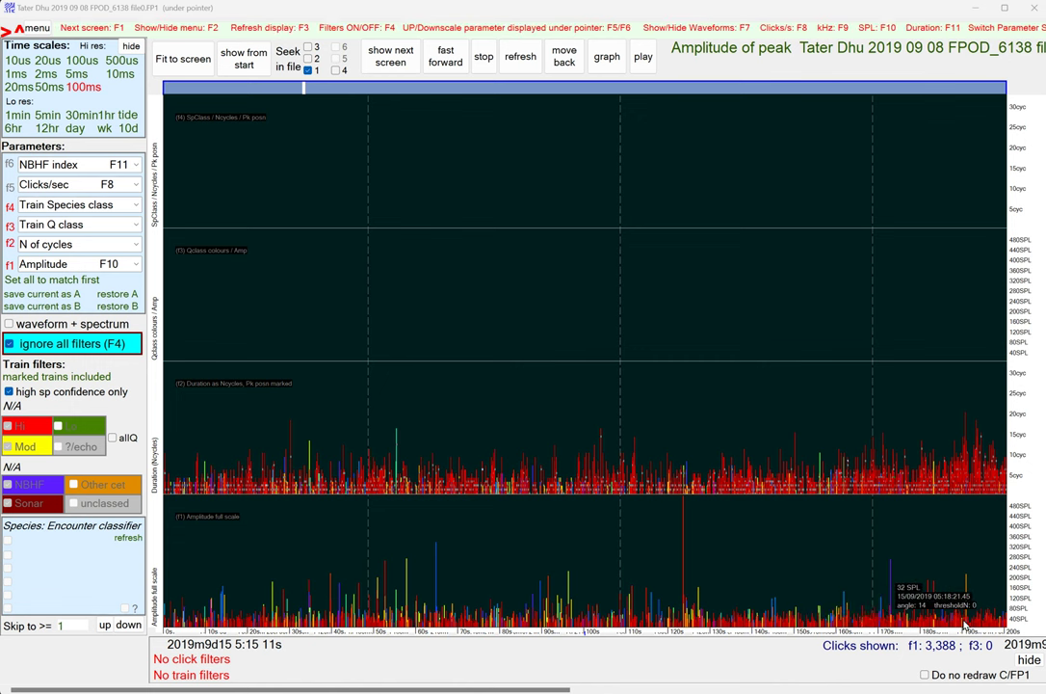
key("F1")
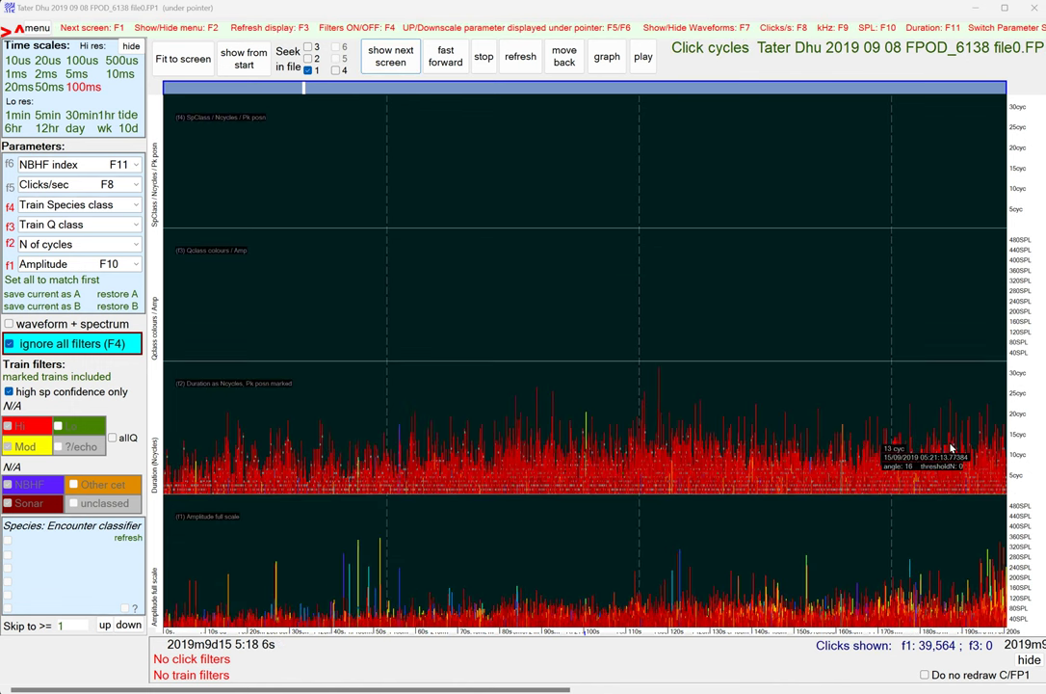
key("F1")
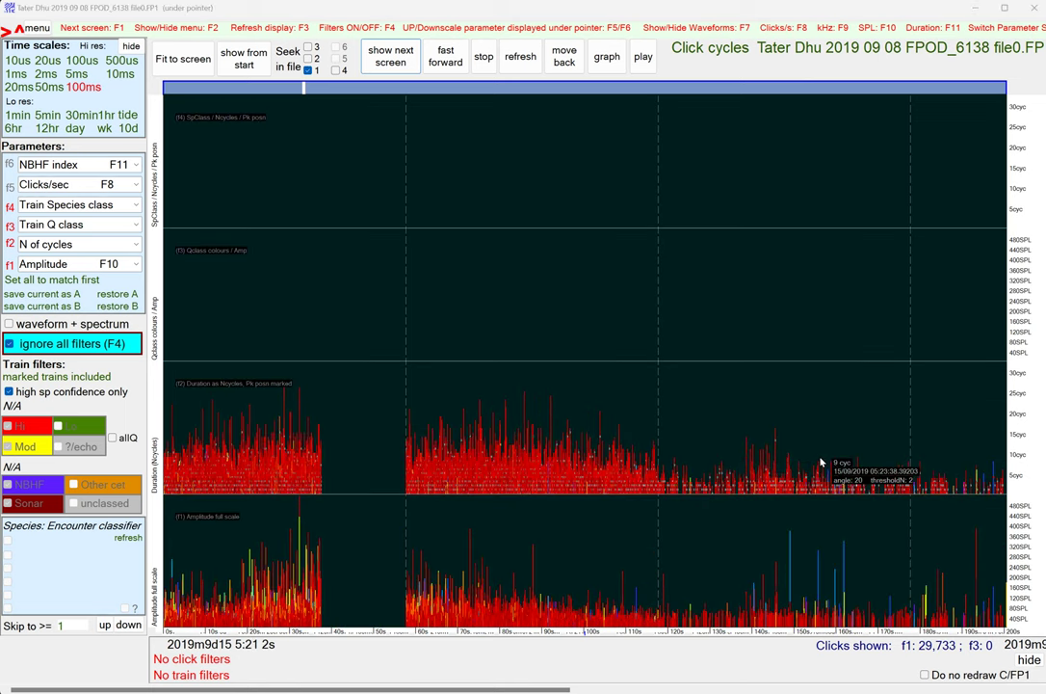
Step: Advance one screen, then widen the time scale to 1-minute and then 5-minute bins
key("F1")
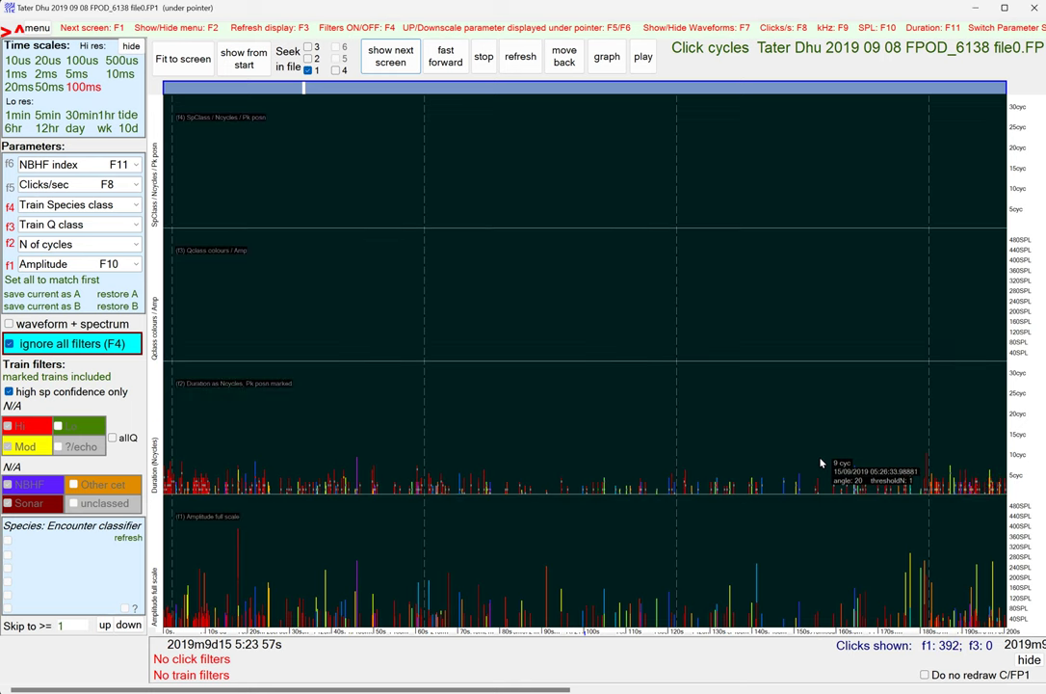
scroll(661, 424, "down", 1)
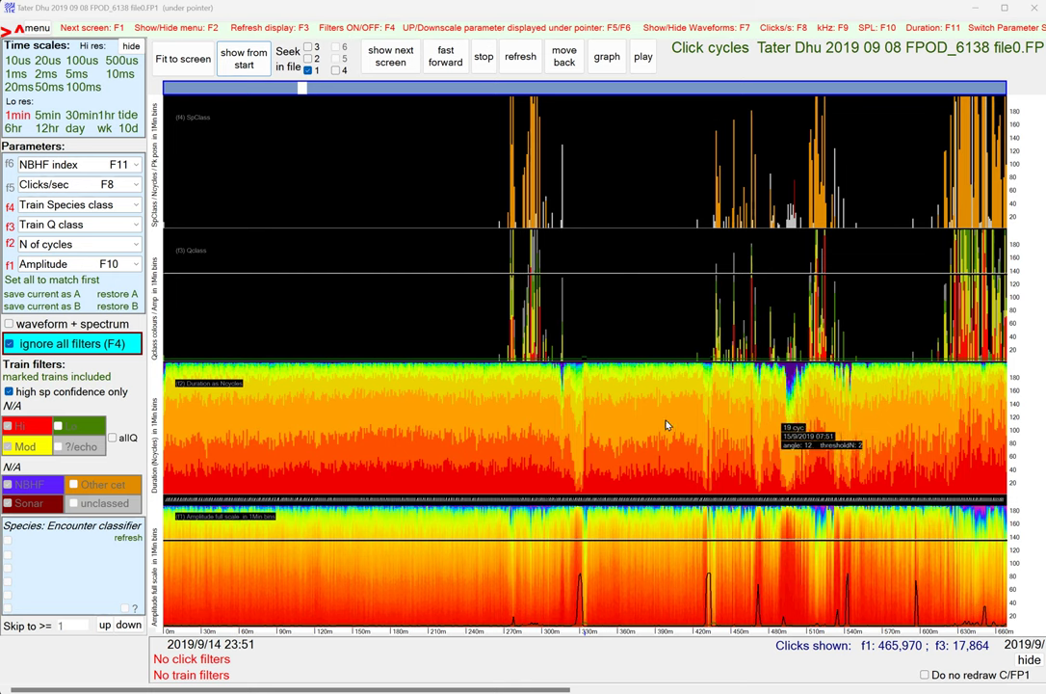
scroll(699, 412, "down", 1)
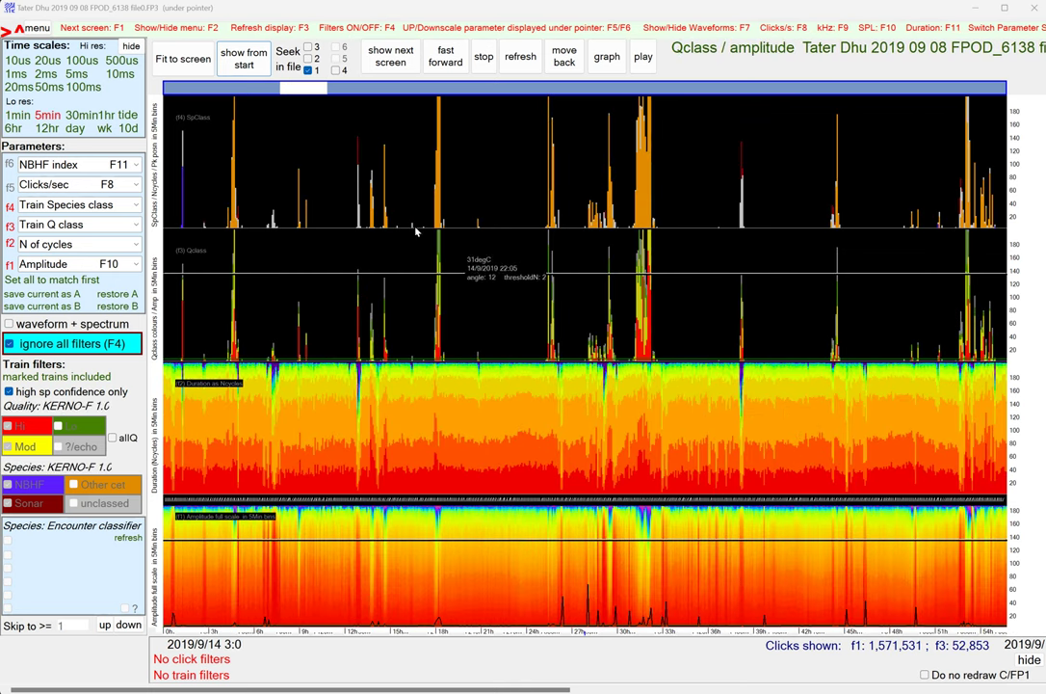
Step: Page forward four screens, then zoom to 1-minute bins and 100ms detail around 03:46 on 25 September
left_click(390, 60)
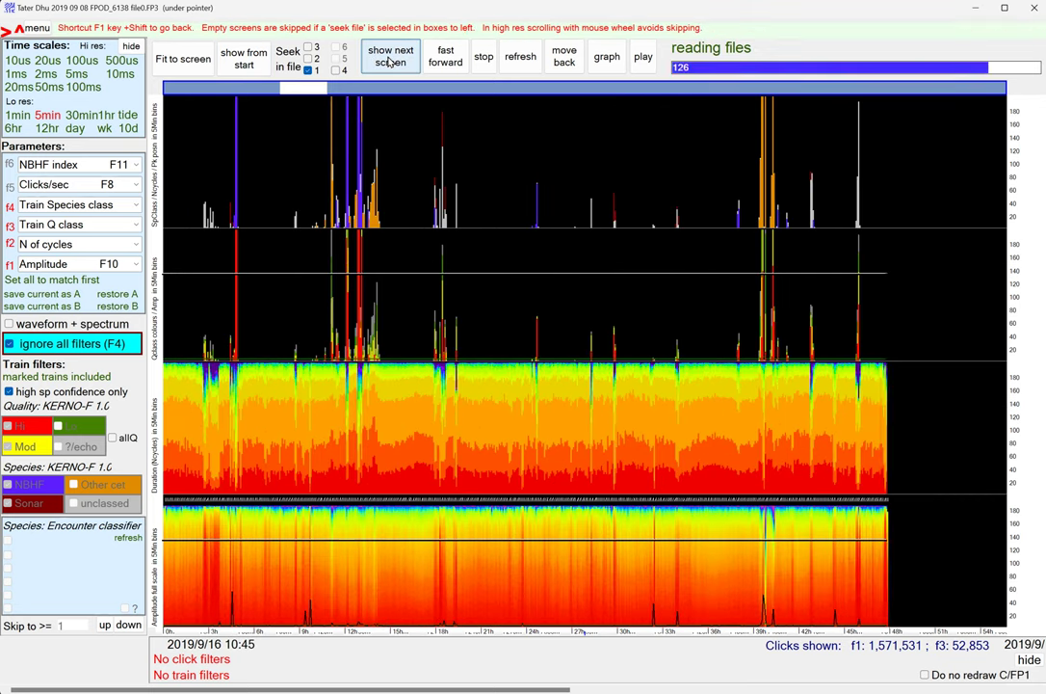
left_click(390, 60)
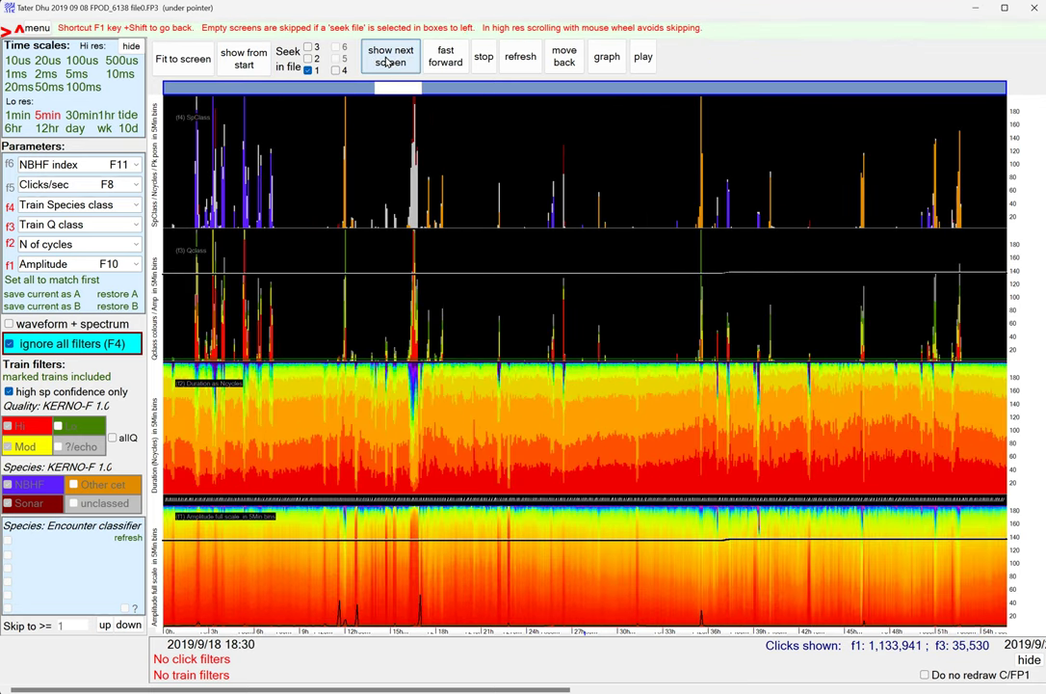
left_click(390, 59)
left_click(386, 62)
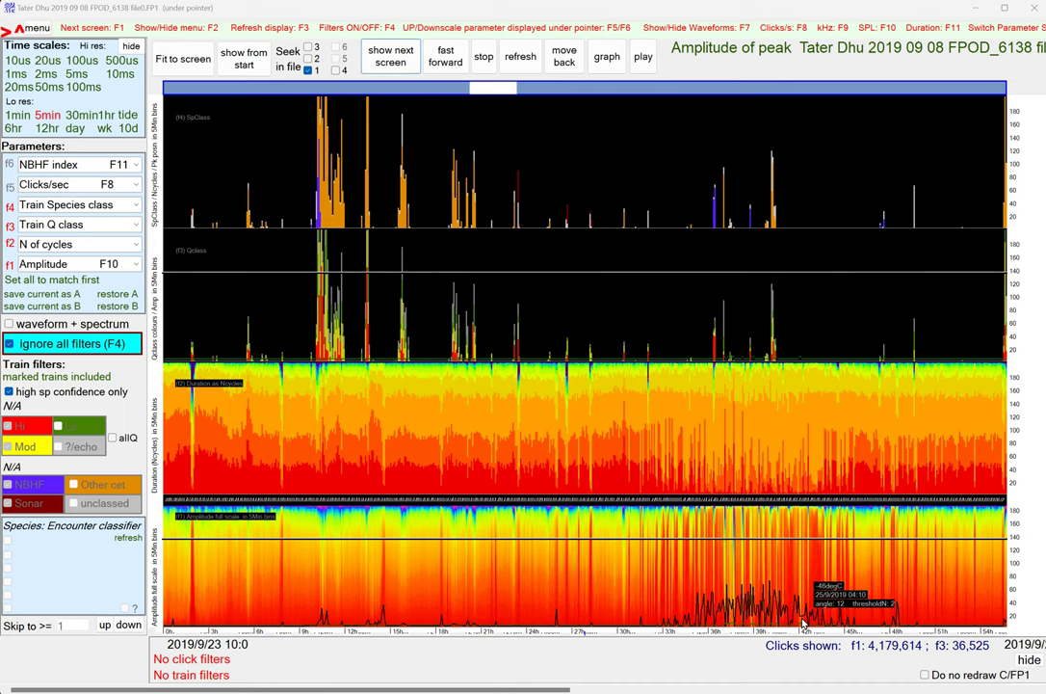
left_click(802, 624)
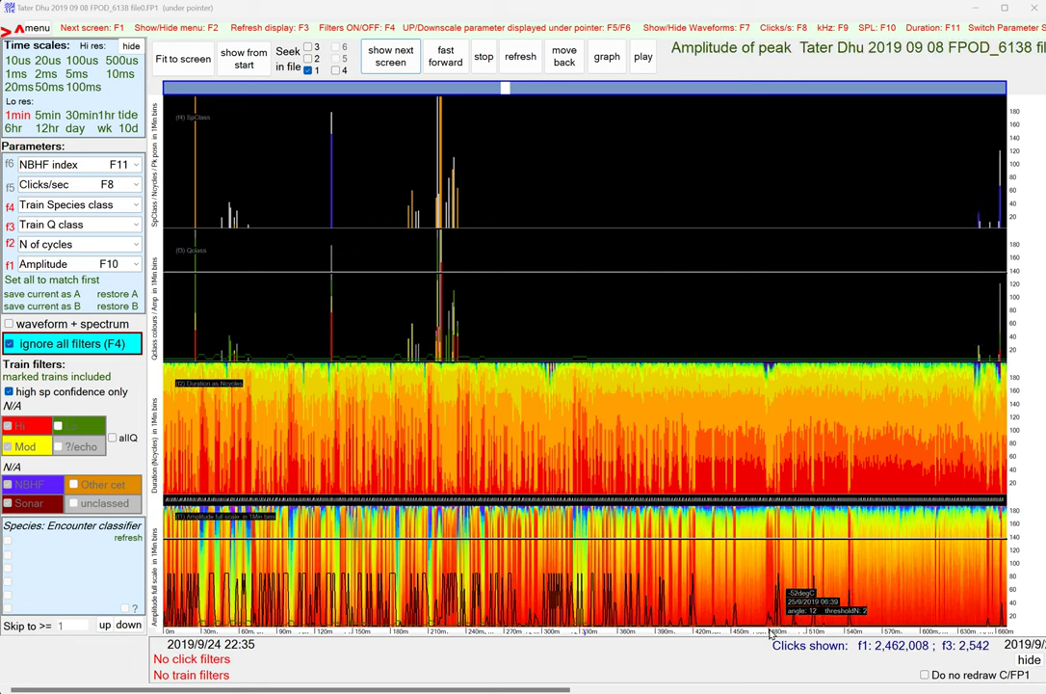
left_click(559, 607)
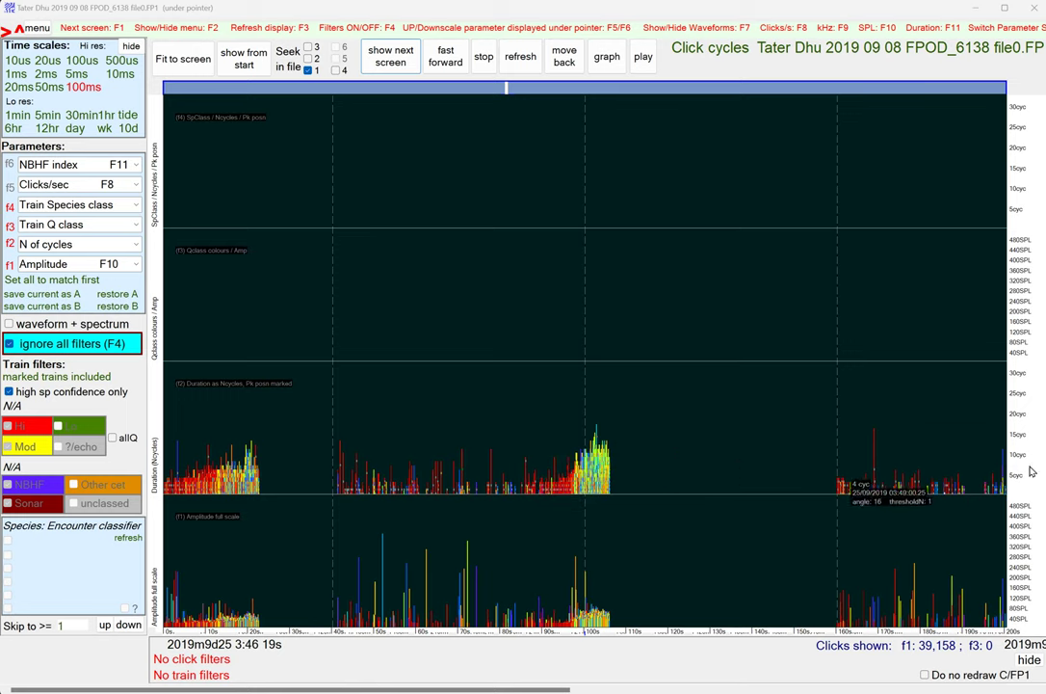
Step: Advance the 100ms view four three-minute screens, from 3:46 to 3:58 on 25 September
left_click(392, 60)
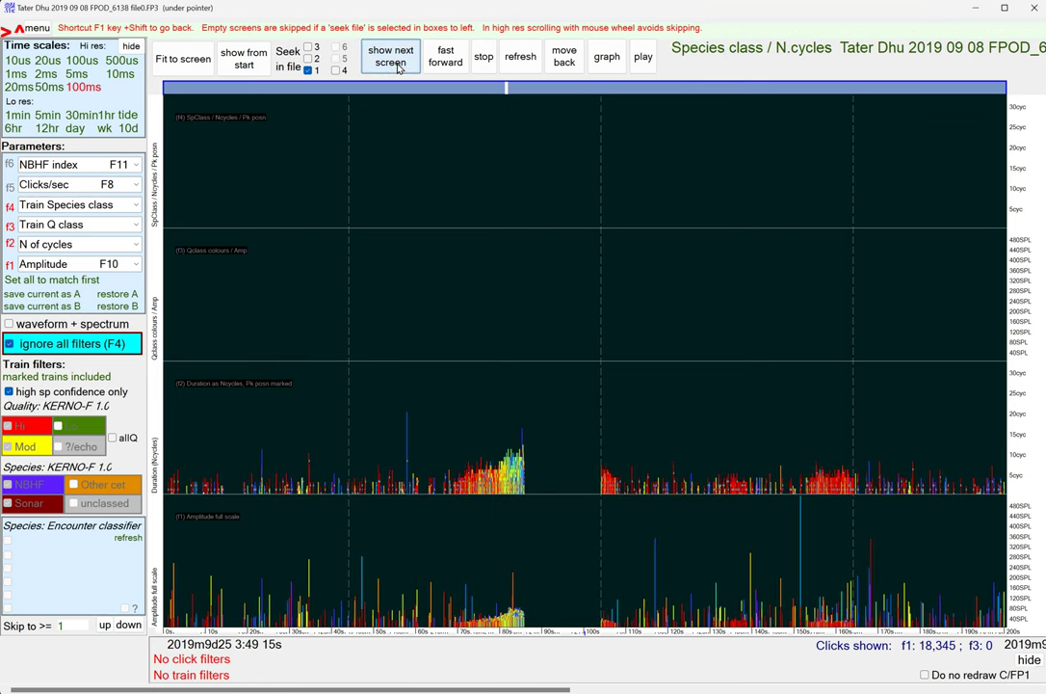
left_click(398, 65)
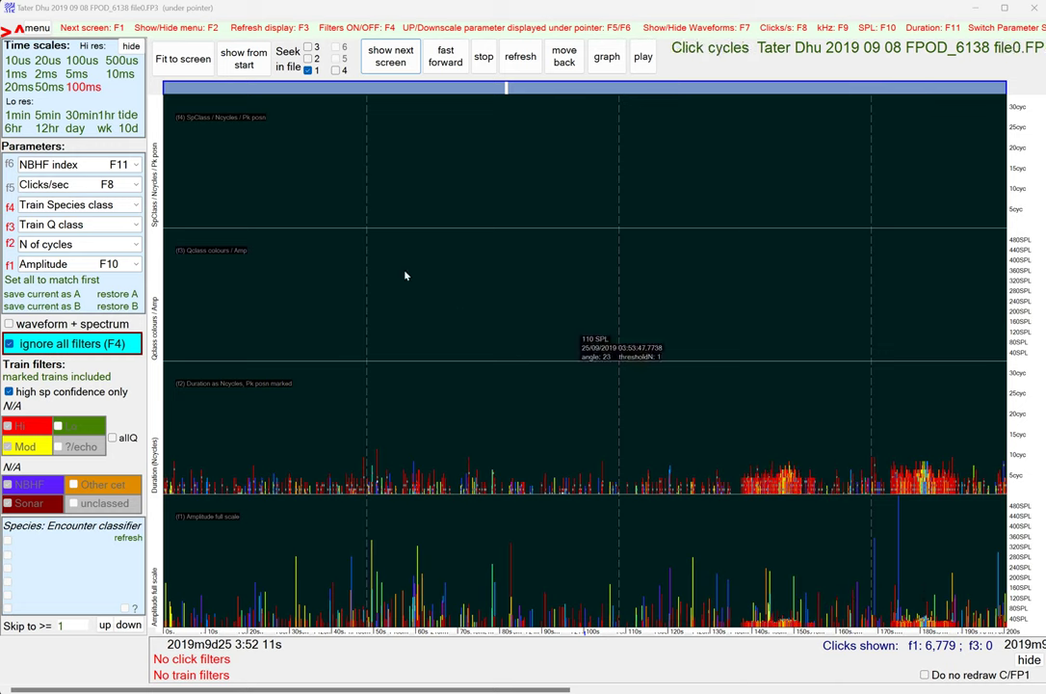
left_click(410, 63)
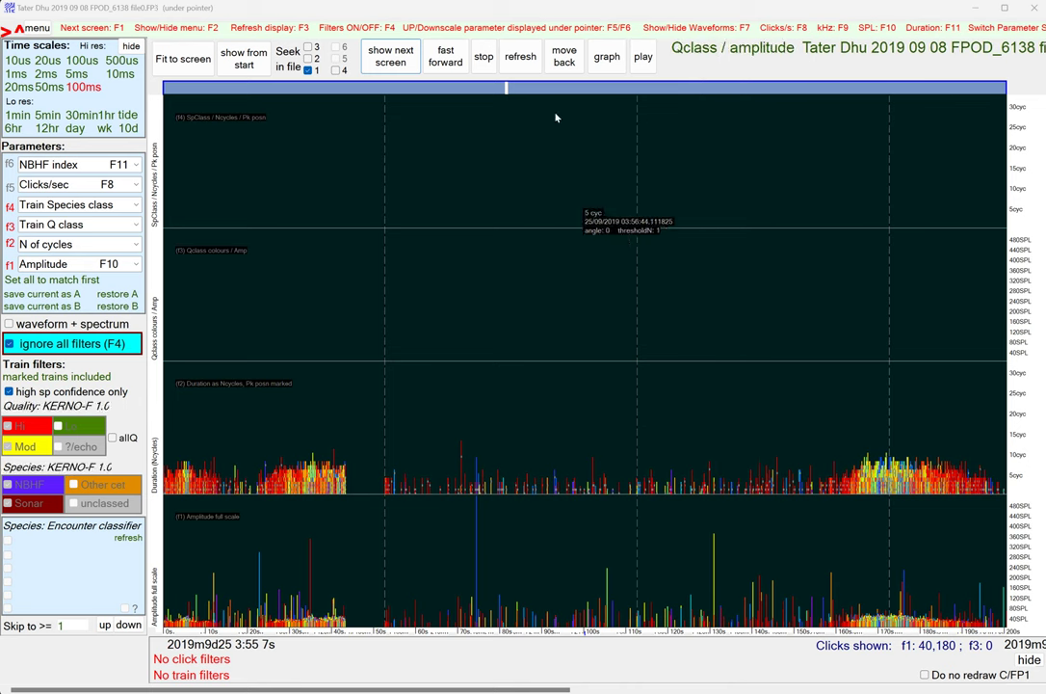
left_click(393, 60)
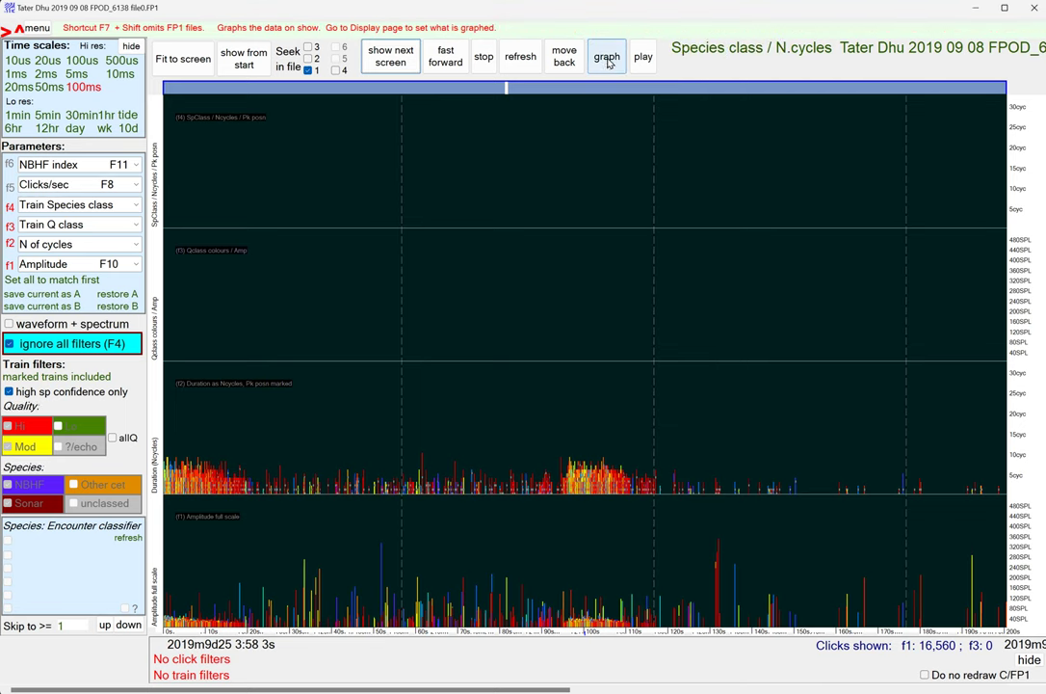
Step: Graph the 16,701 on-screen clicks as distributions, showing cycle-count mode 3 and frequency mode 22 kHz
left_click(607, 59)
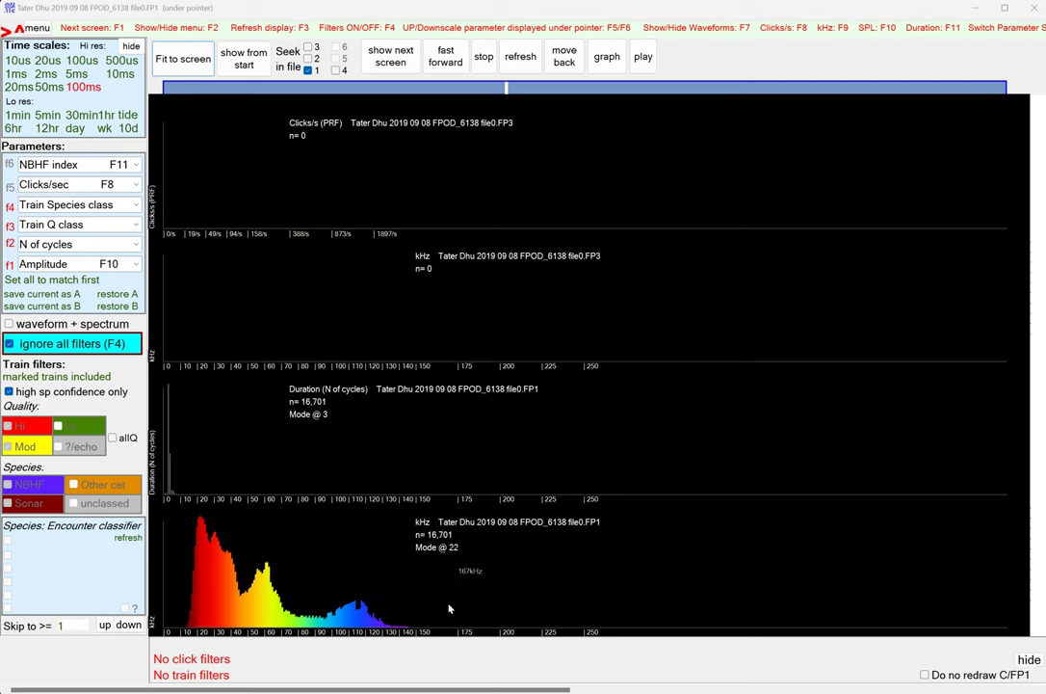
Step: Redraw the time plots, advance five three-minute screens to 4:12, then switch to 1-minute bins
key("F2")
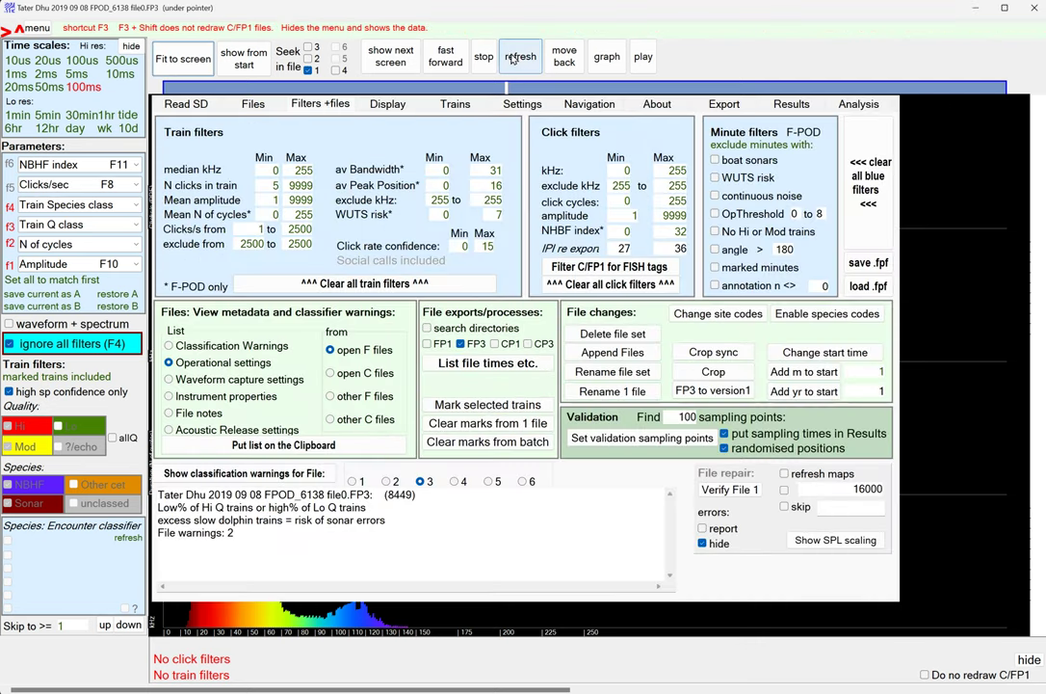
left_click(519, 58)
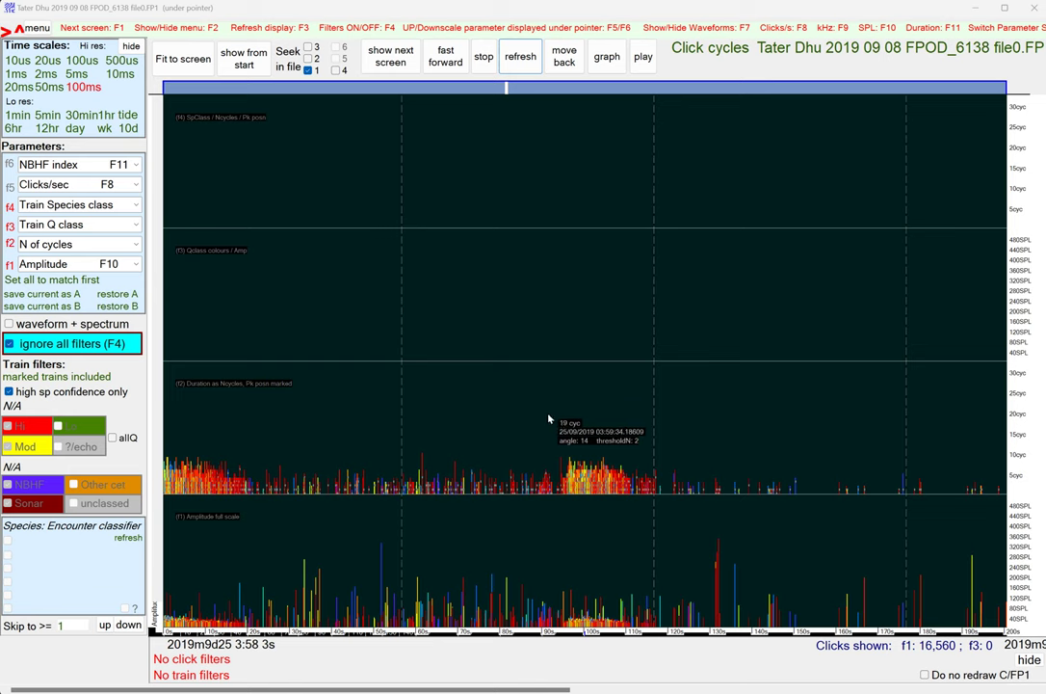
left_click(399, 60)
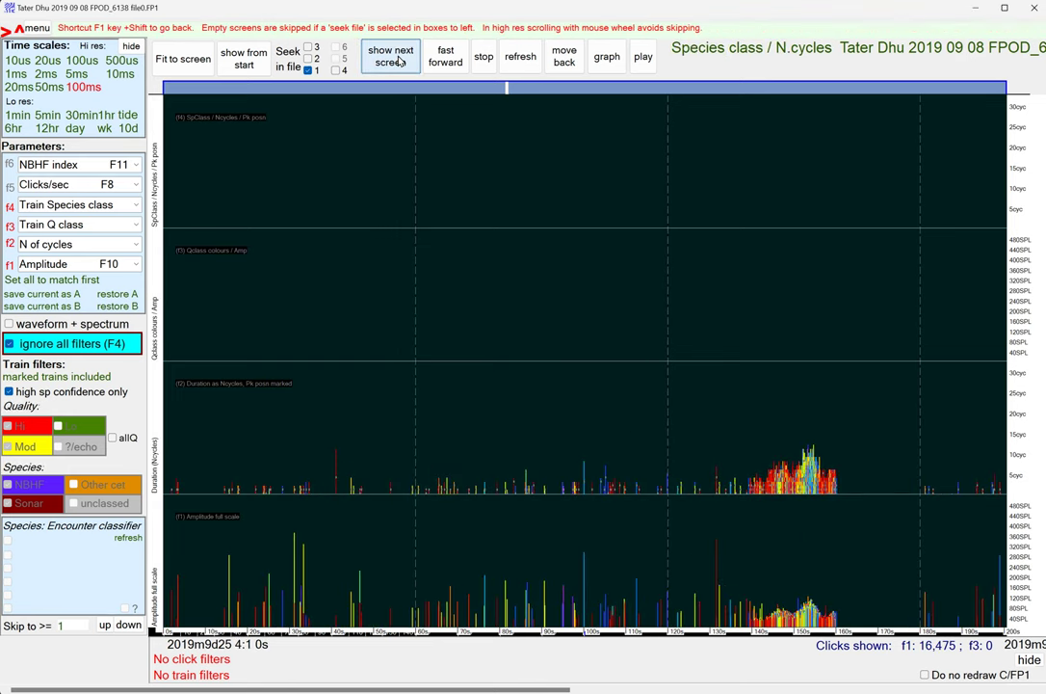
left_click(399, 59)
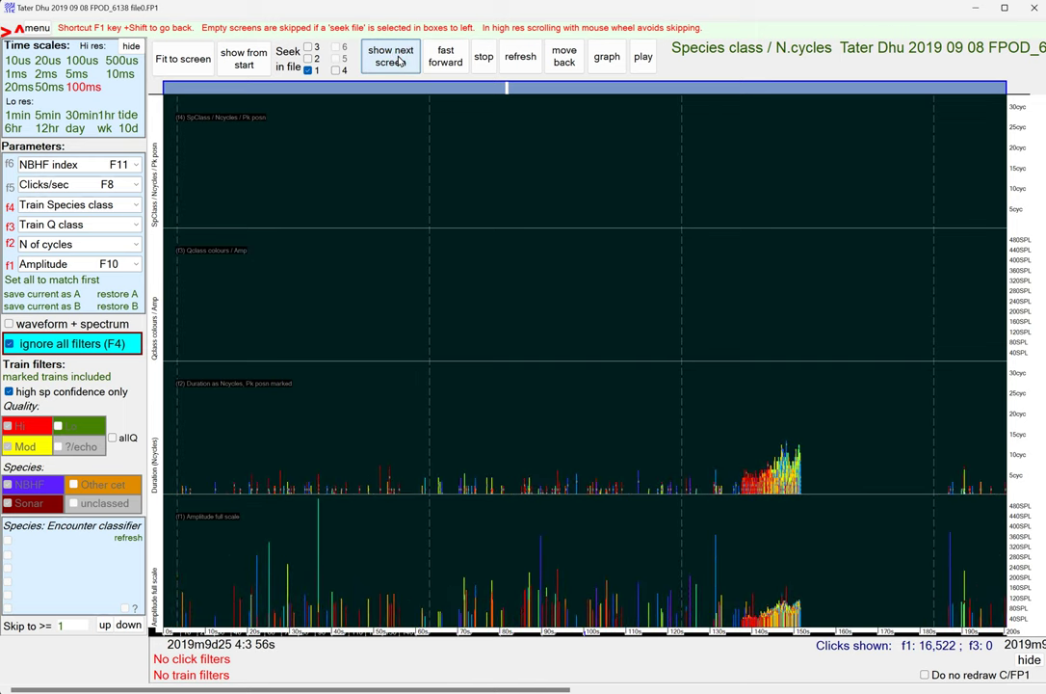
left_click(399, 60)
left_click(399, 59)
left_click(398, 59)
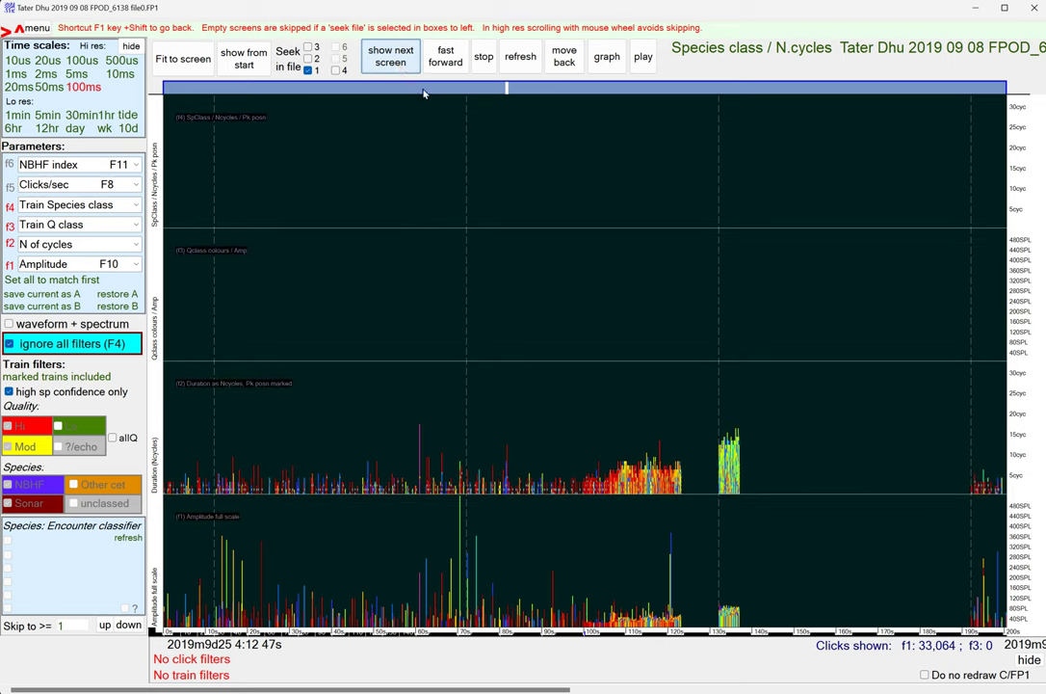
scroll(540, 318, "down", 1)
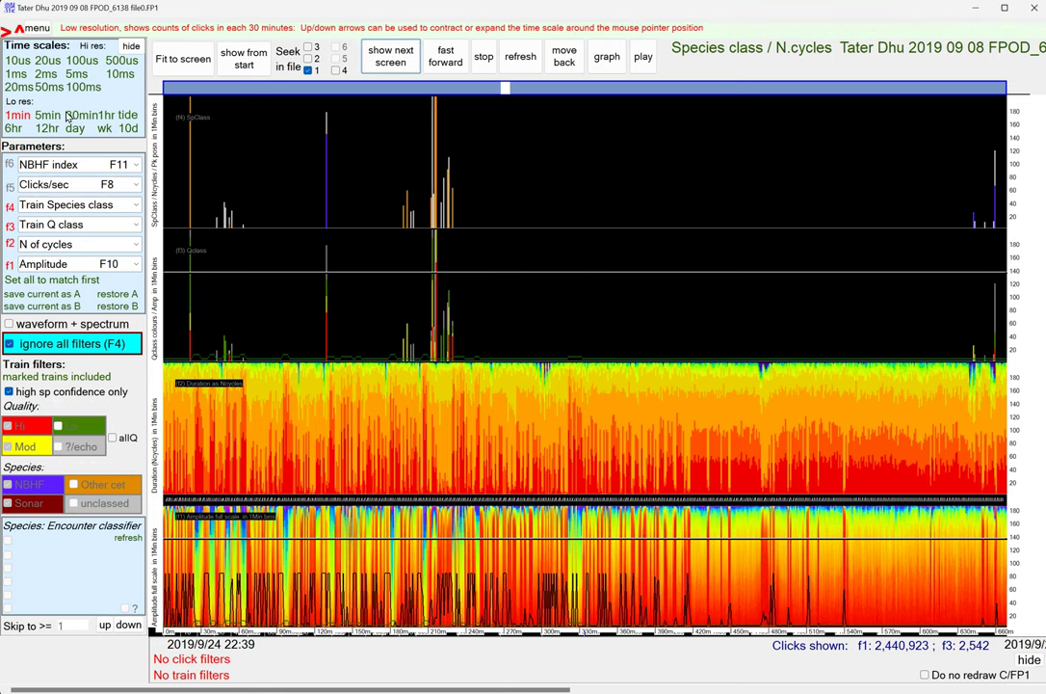
Step: Redraw the file from its start in hourly bins, then zoom to 1-minute bins at 4:00 on 4 October
left_click(243, 65)
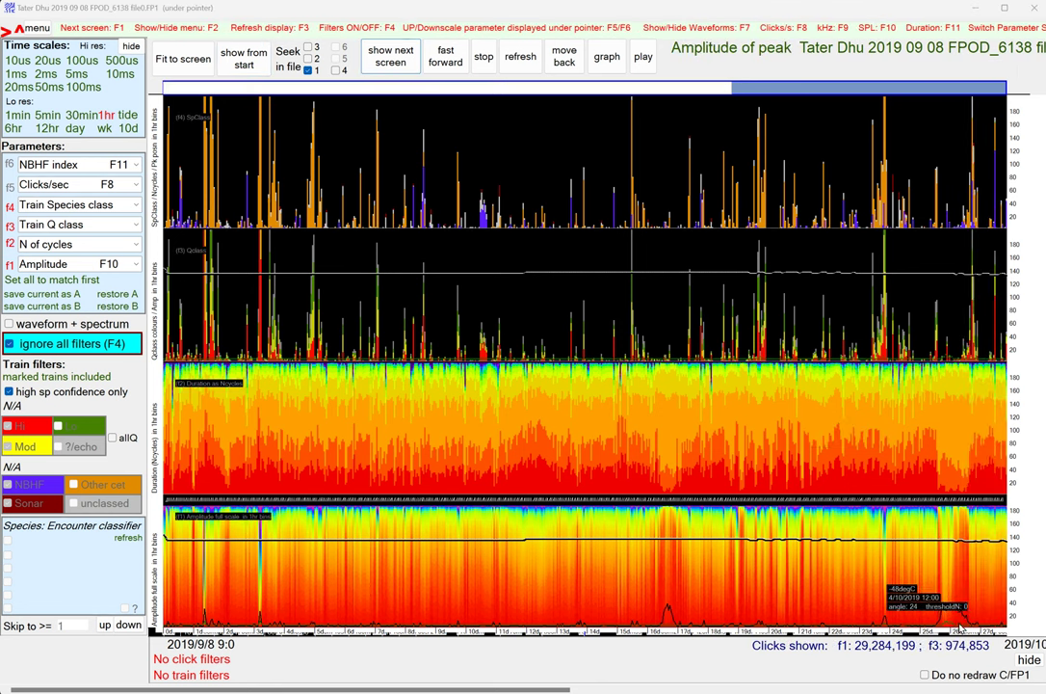
left_click(947, 617)
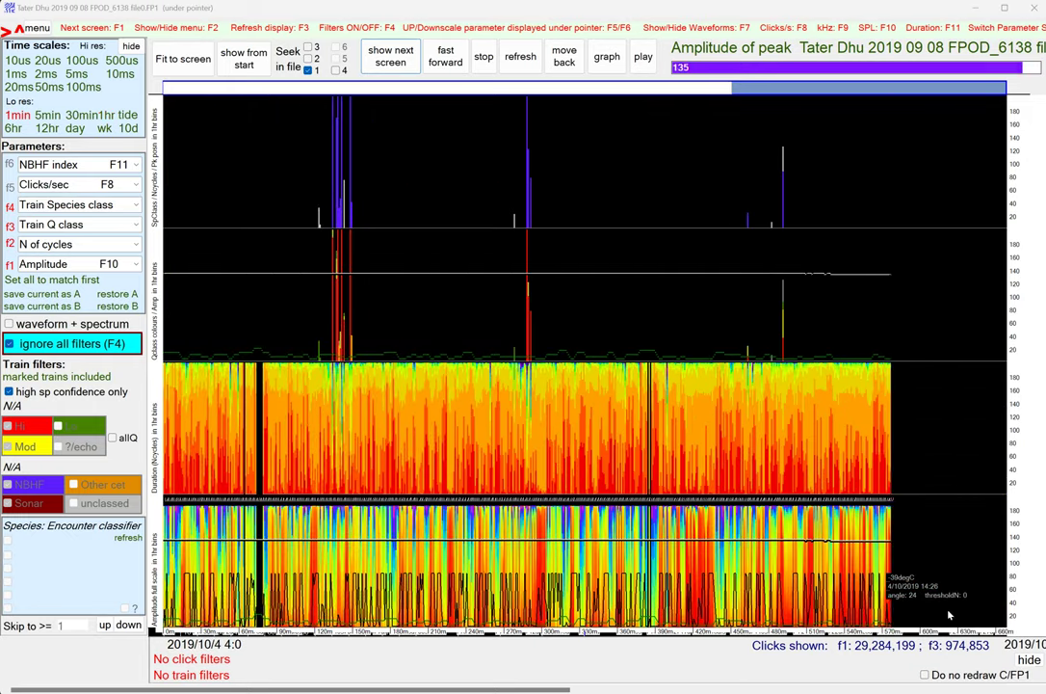